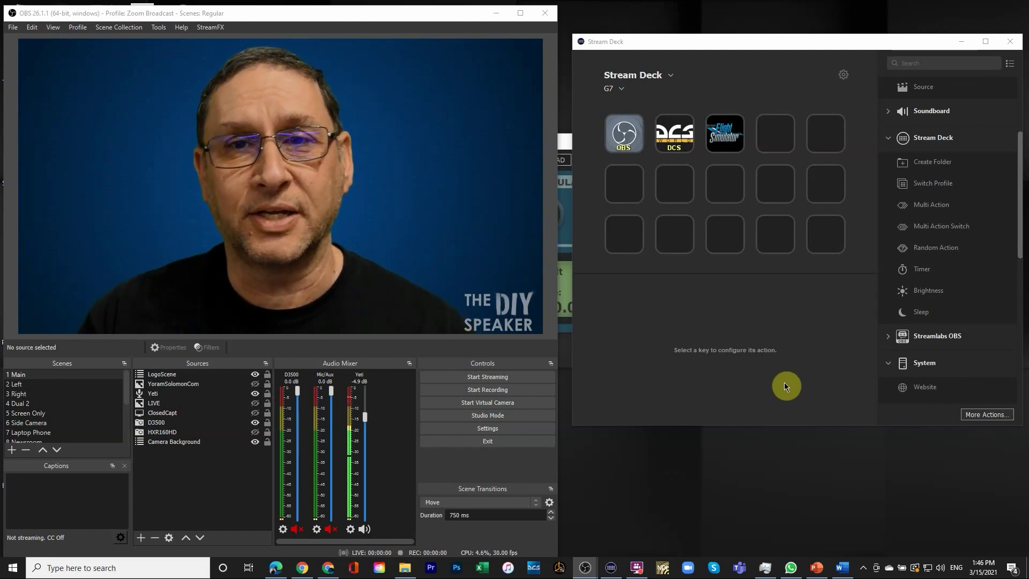
Step: Add a Create Folder key on the fourth slot and open it to its empty page
click(897, 163)
drag(914, 163, 773, 138)
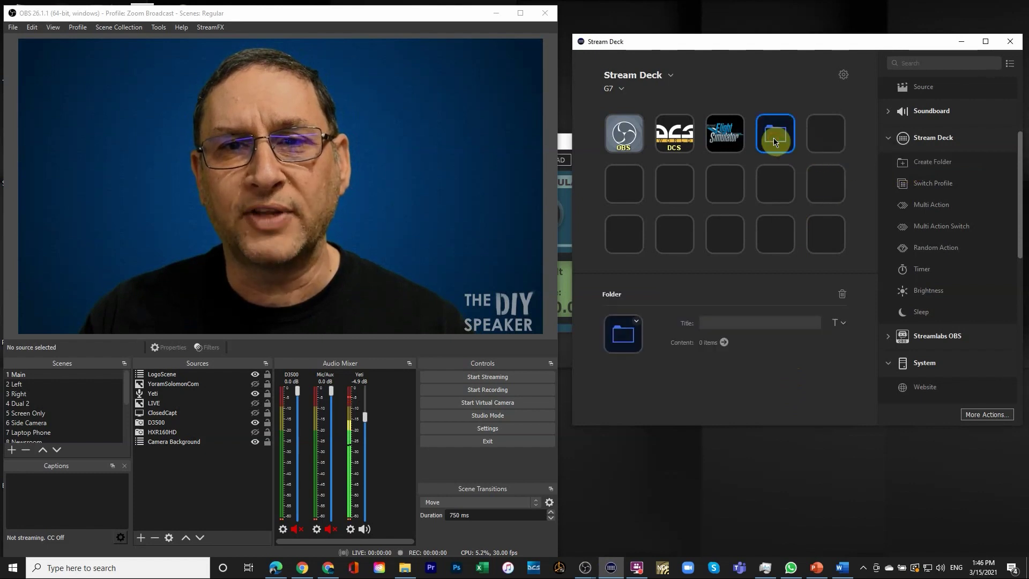
double_click(775, 141)
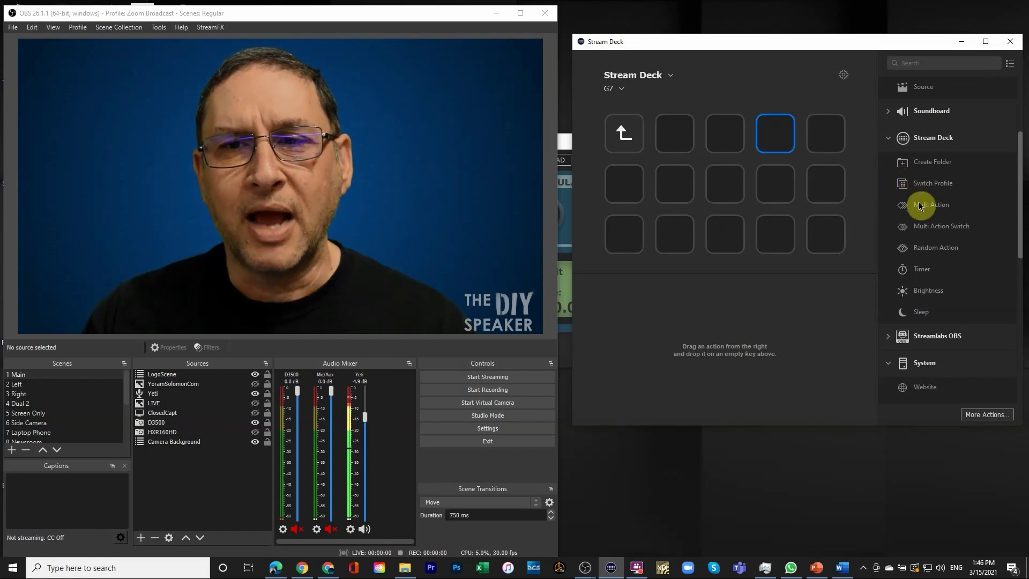
scroll(915, 172, up, 3)
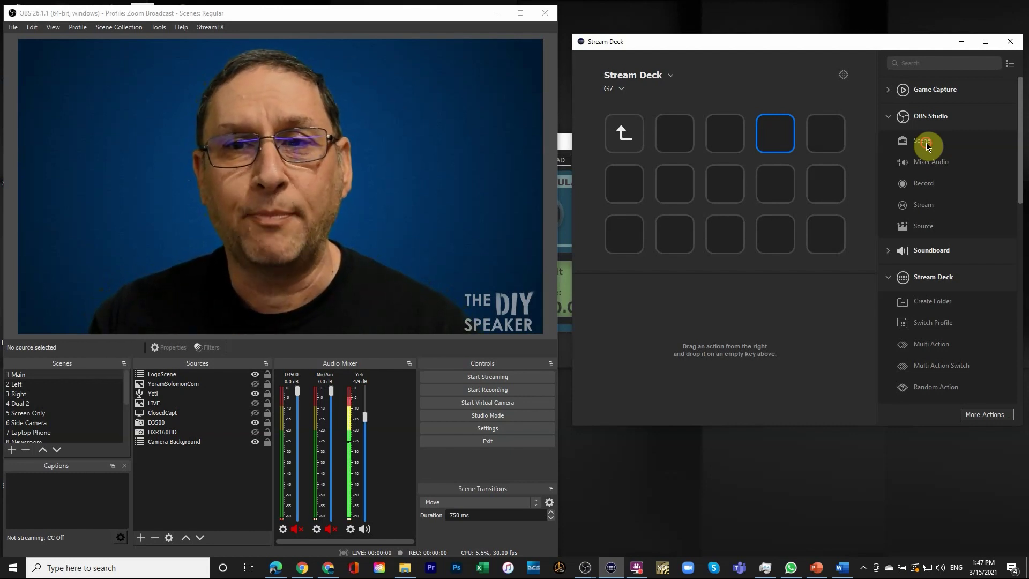
Step: Place OBS Scene actions on keys 2 and 3, set to scenes 2 Left and 3 Right
drag(926, 143, 672, 134)
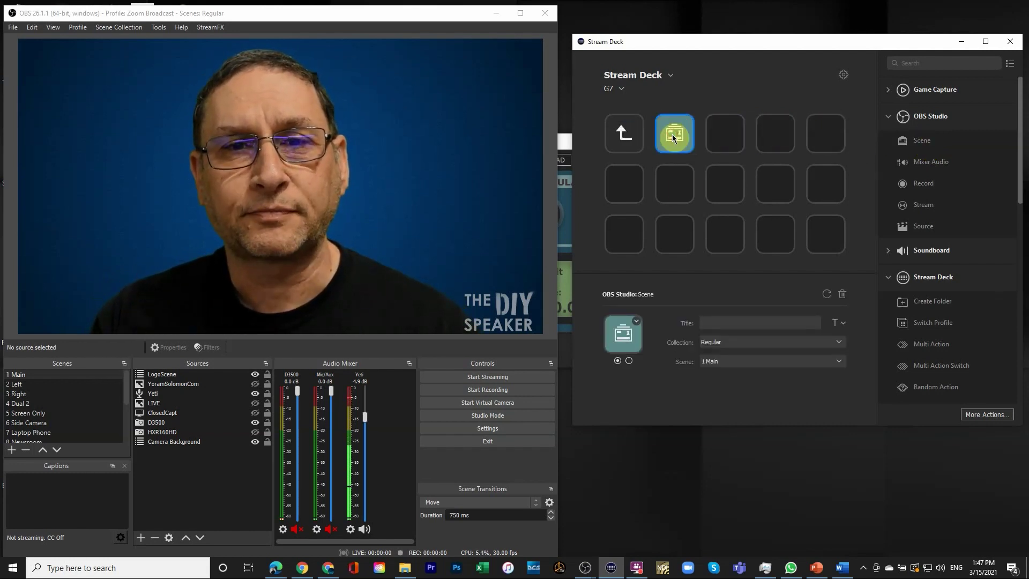
click(741, 365)
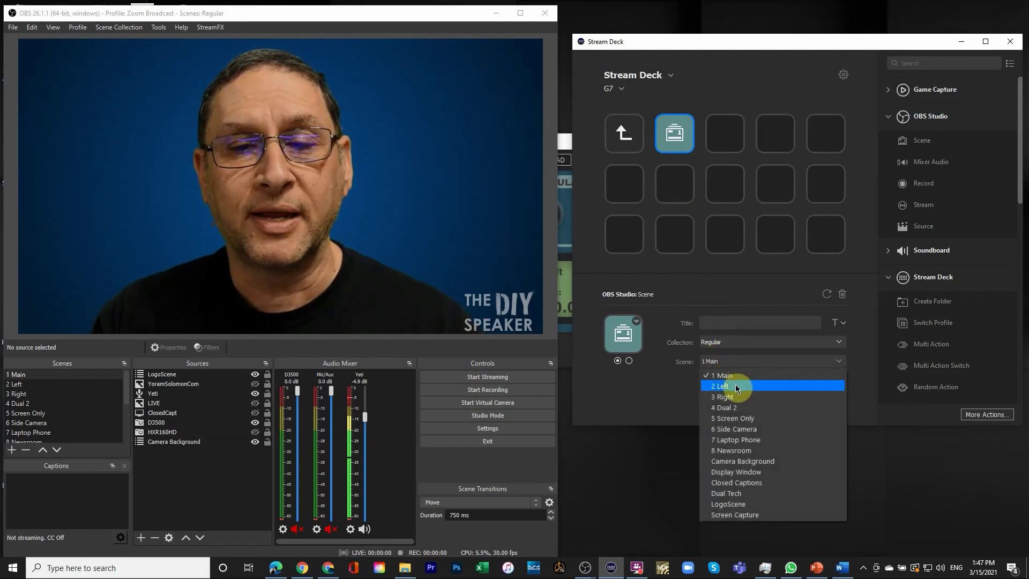
click(736, 387)
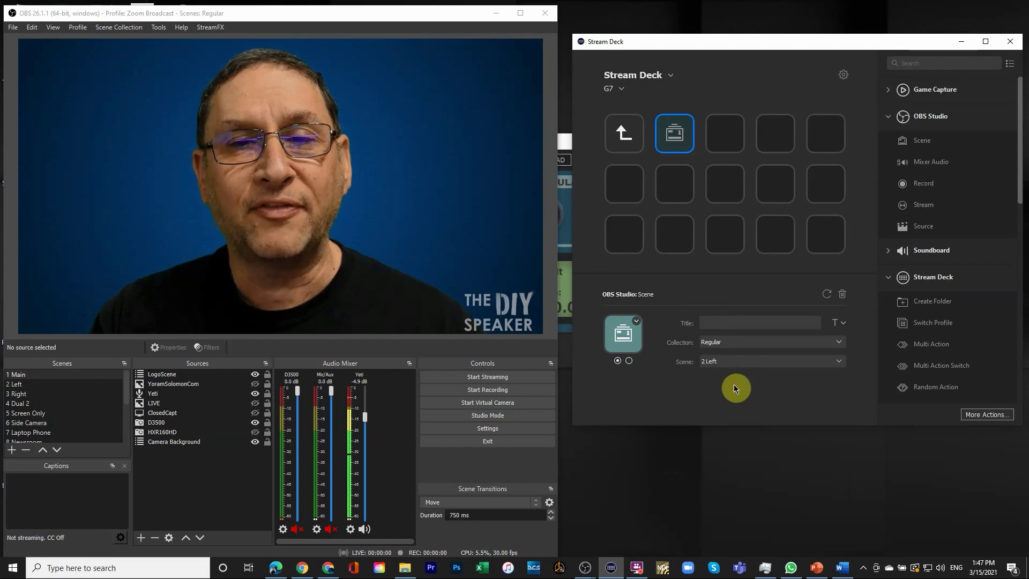
click(718, 141)
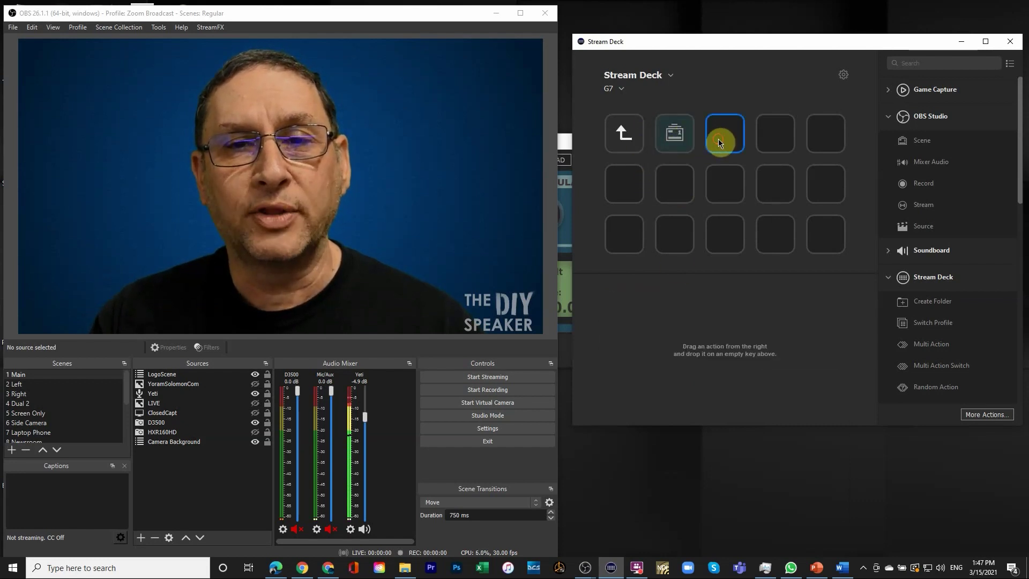
drag(925, 143, 738, 143)
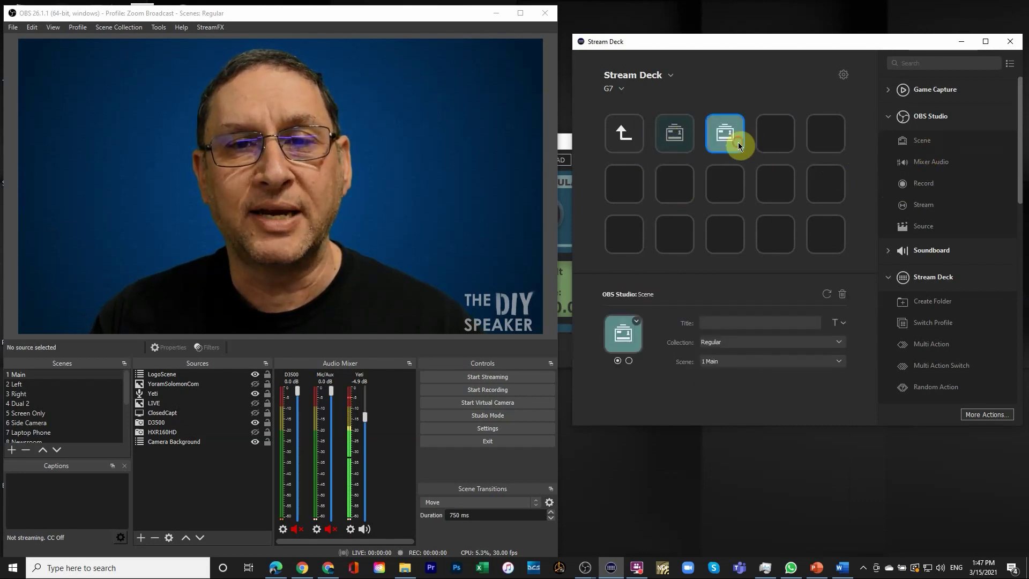
click(742, 362)
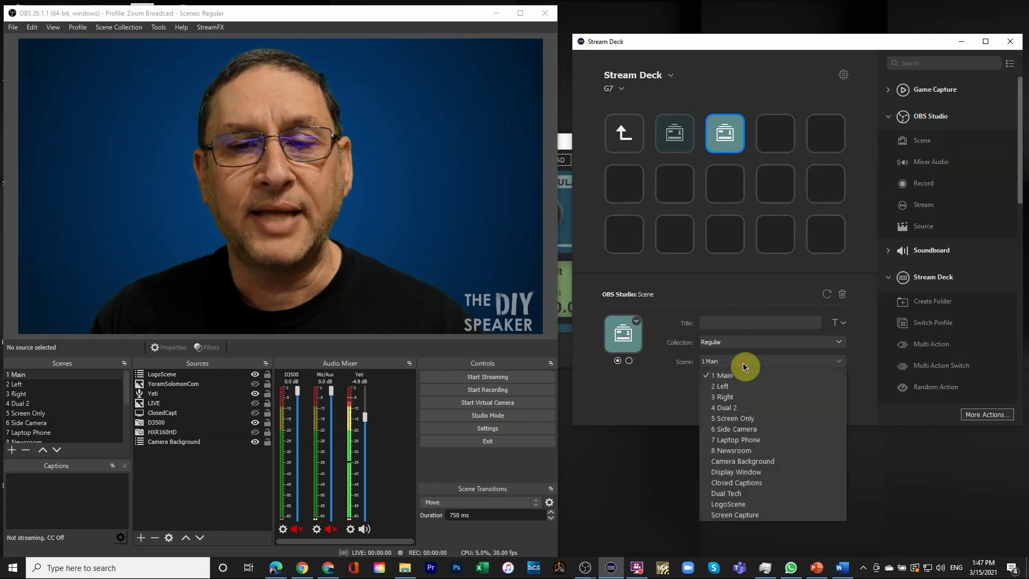
click(733, 396)
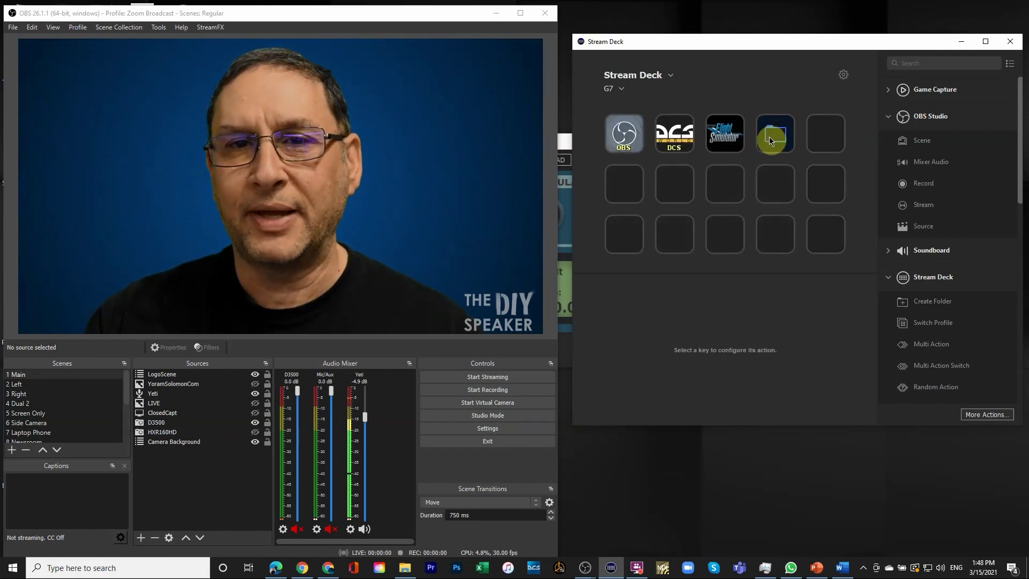
Step: Reopen the folder and add an OBS Source key toggling LogoScene in scene 1 Main
double_click(769, 137)
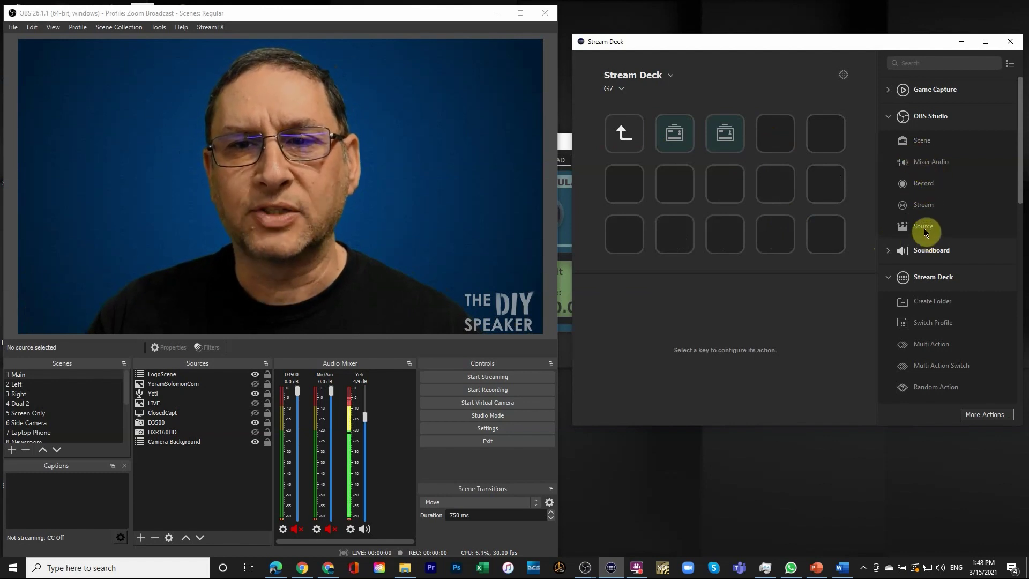
drag(923, 228, 792, 137)
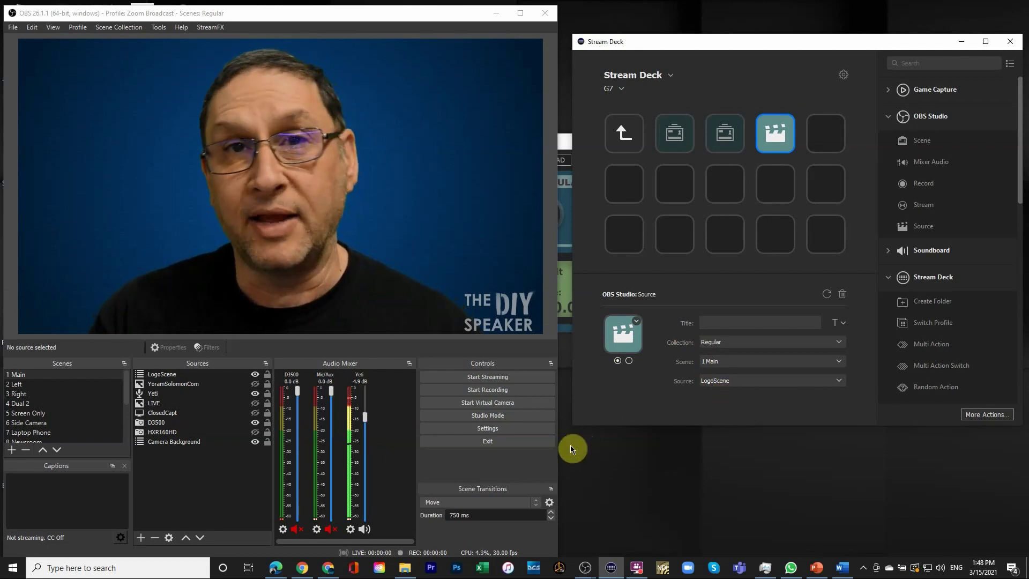
click(255, 373)
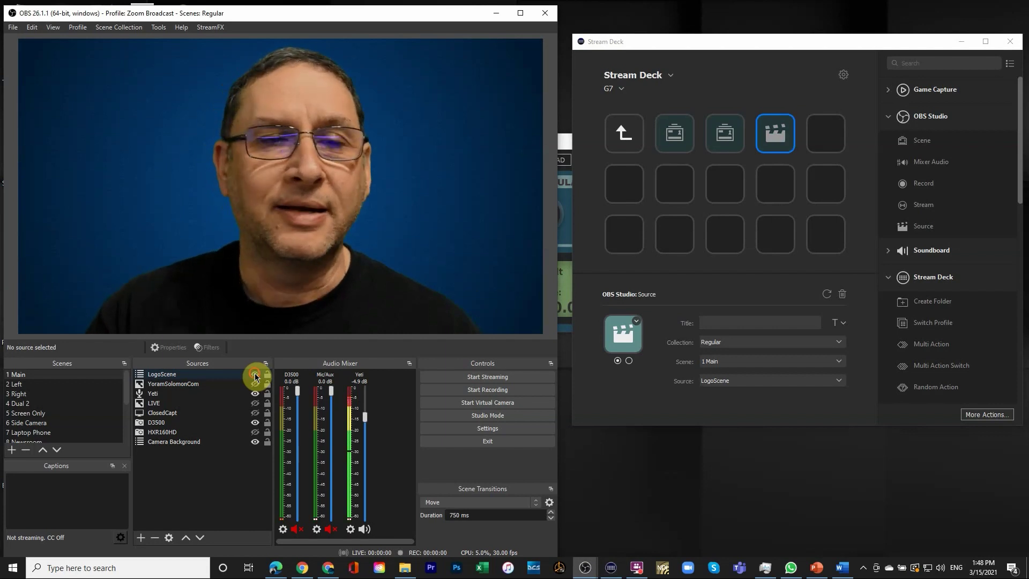
click(255, 373)
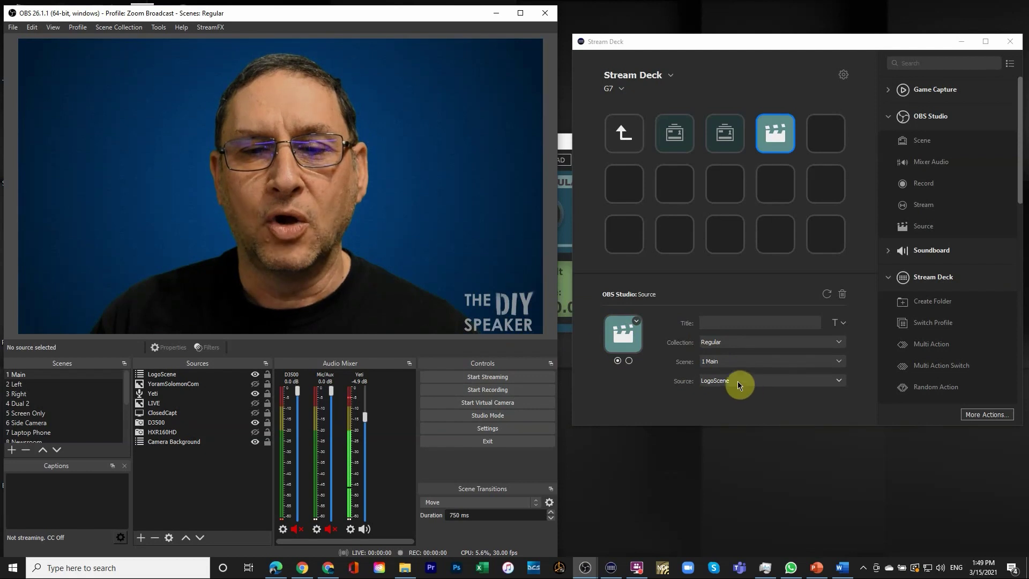
click(629, 362)
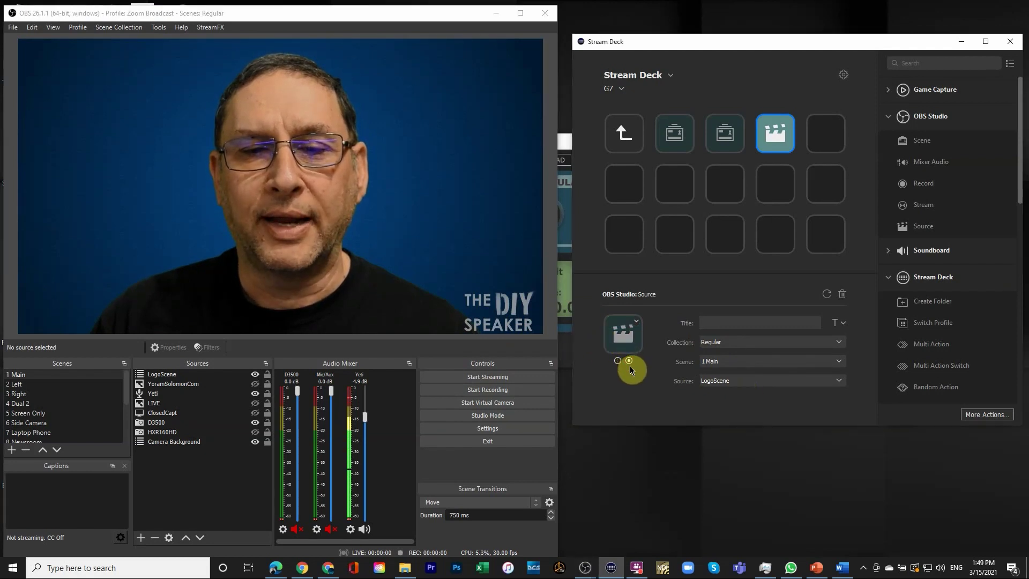
click(618, 361)
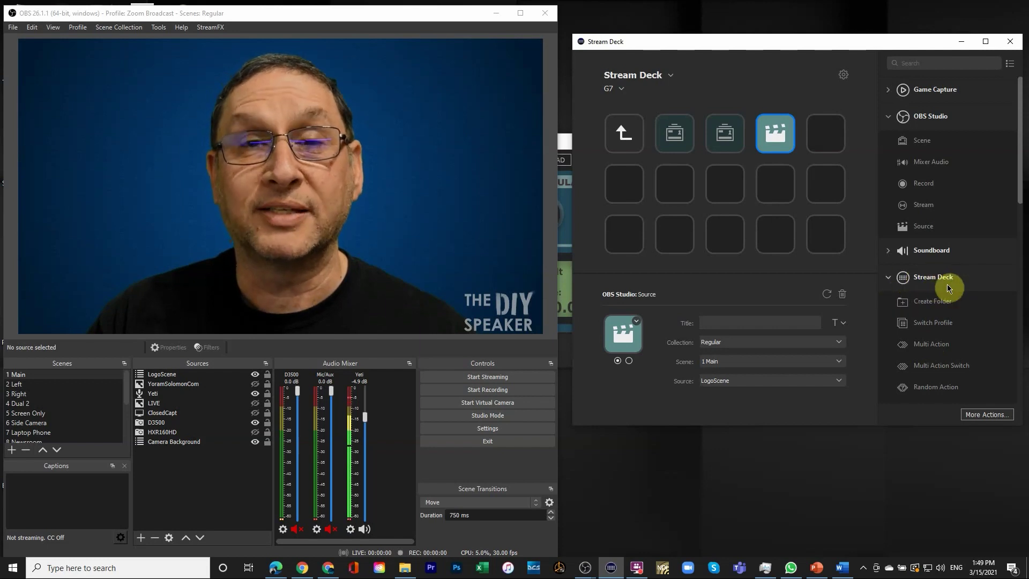
Step: Place an empty Multi Action on row 2, column 1, and switch OBS to scene 4 Dual 2
scroll(958, 337, down, 3)
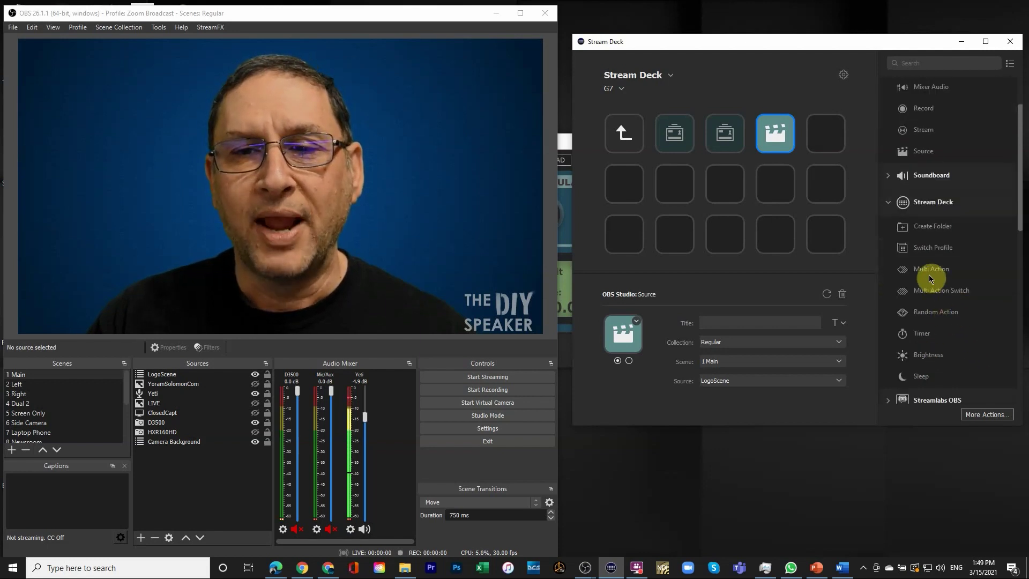
drag(929, 275, 625, 184)
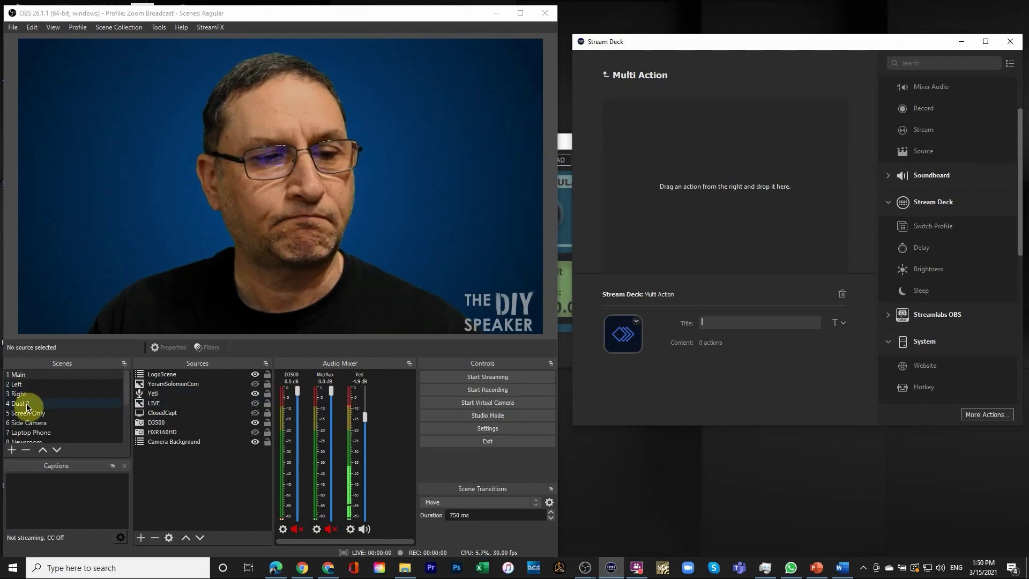
click(27, 405)
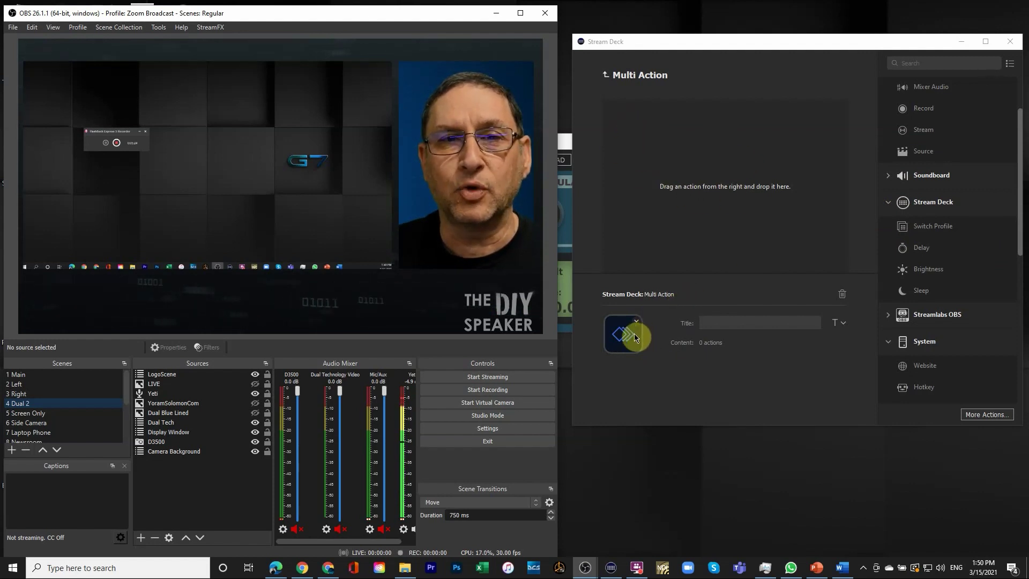
click(606, 76)
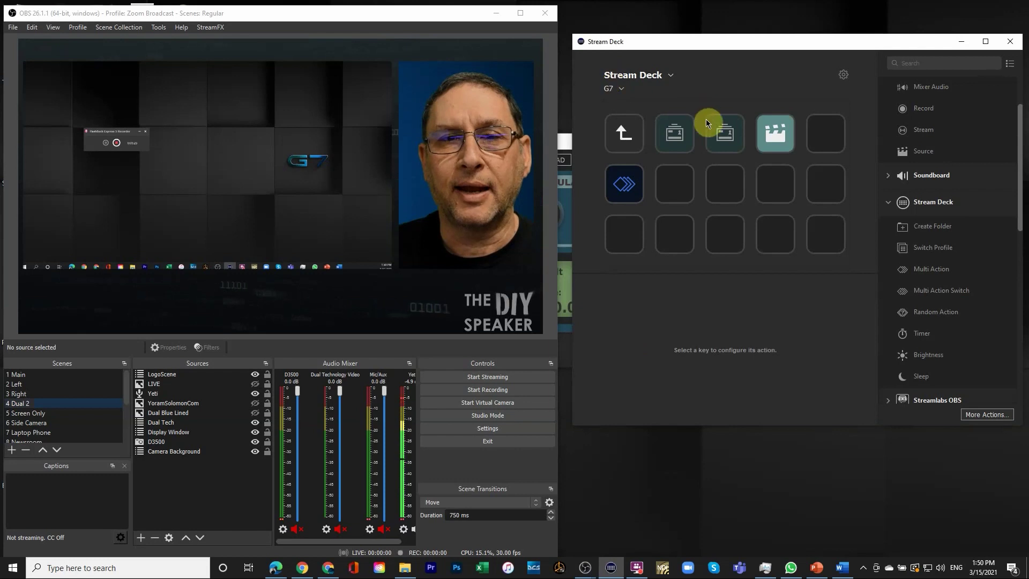
Step: Open the Multi Action and add an OBS Source step activating LogoScene in scene 1 Main
double_click(624, 185)
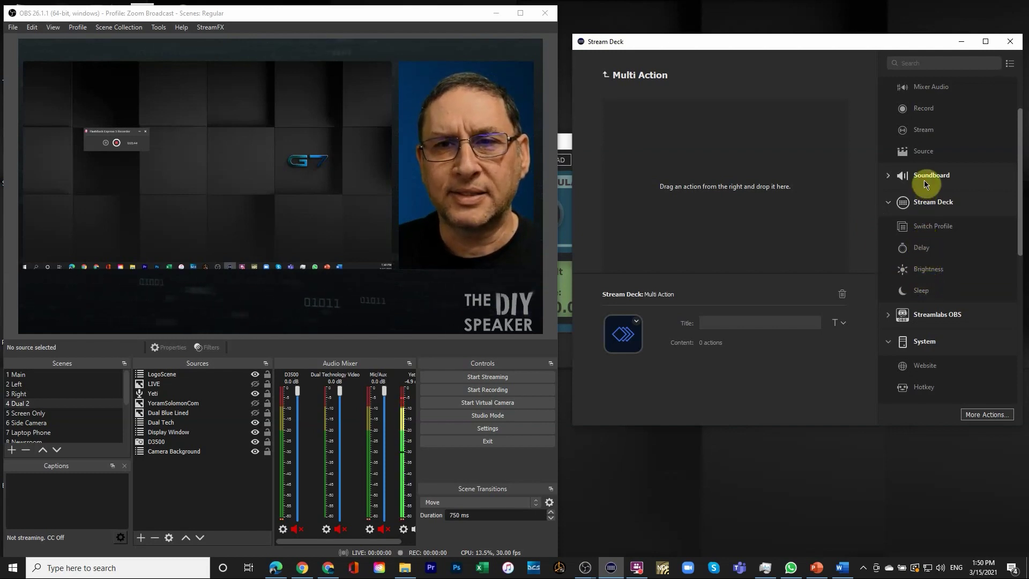
drag(923, 152, 744, 147)
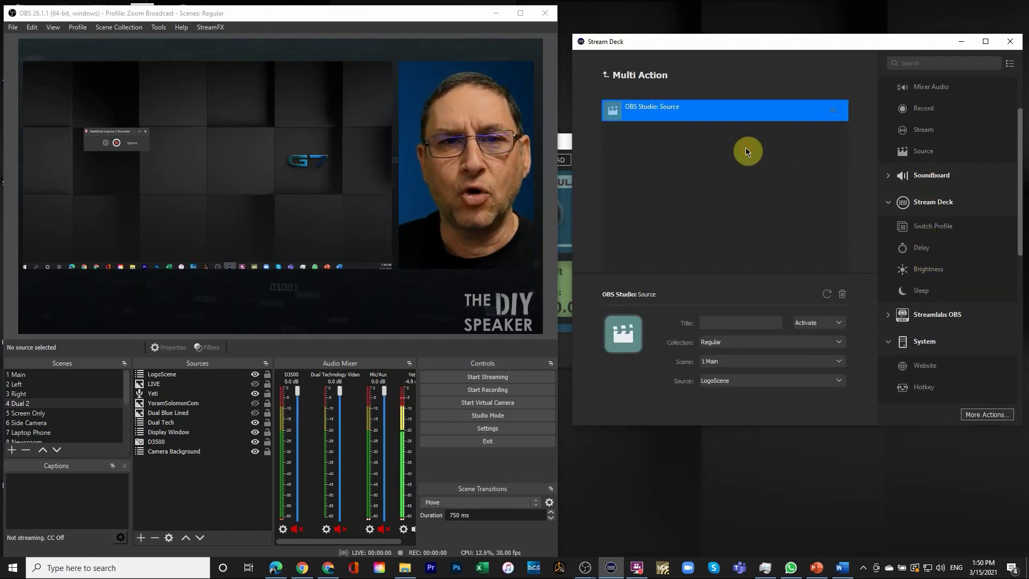
click(814, 324)
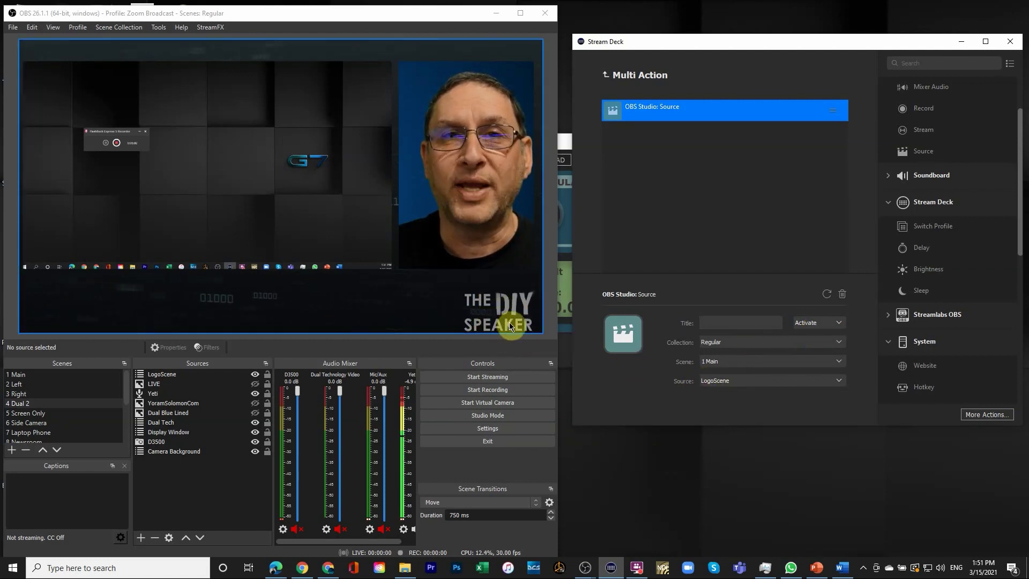
Step: Add a Delay step to the Multi Action and change it to 2000 ms
drag(919, 248, 671, 153)
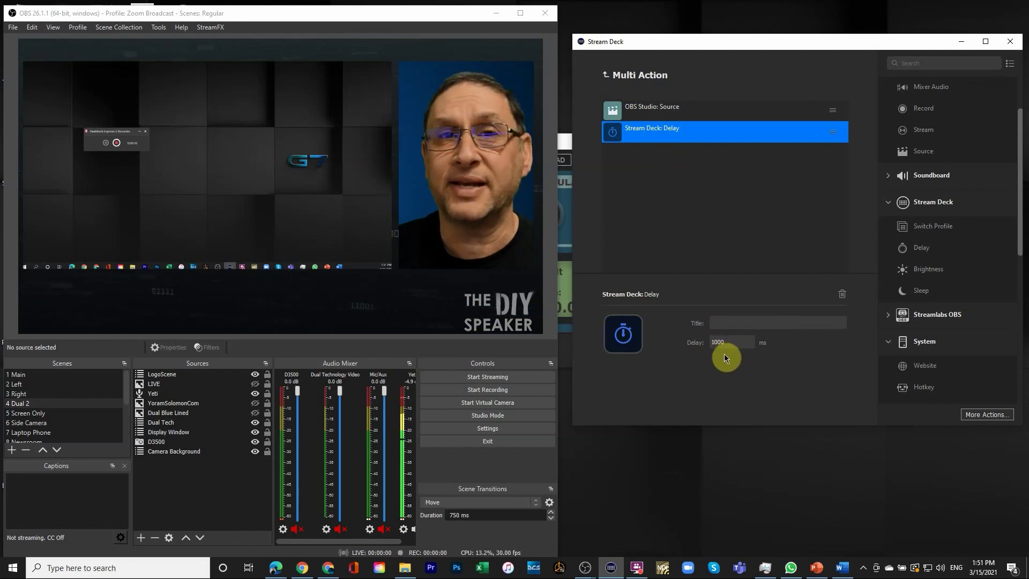
click(715, 342)
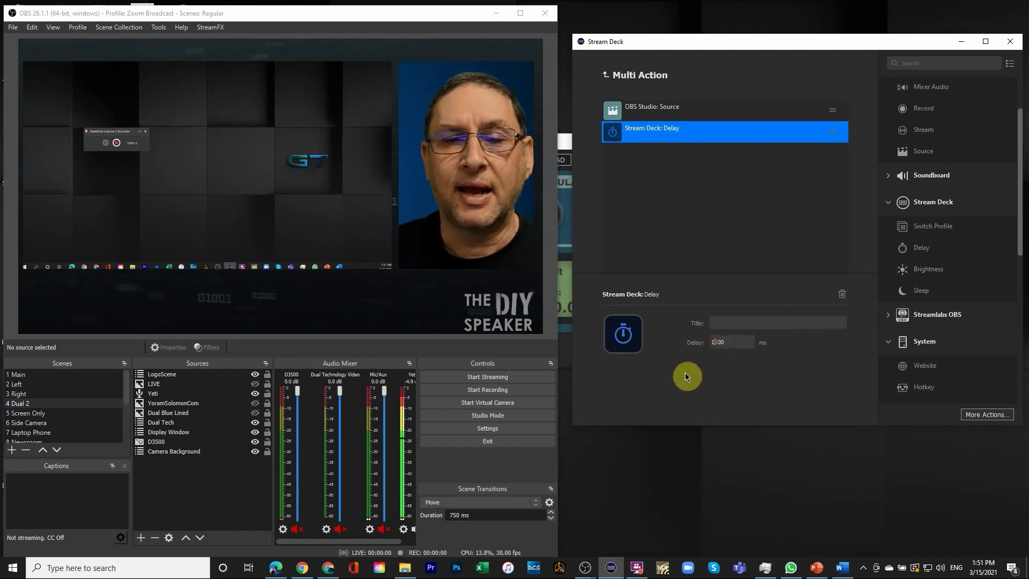
key(BackSpace)
text(2)
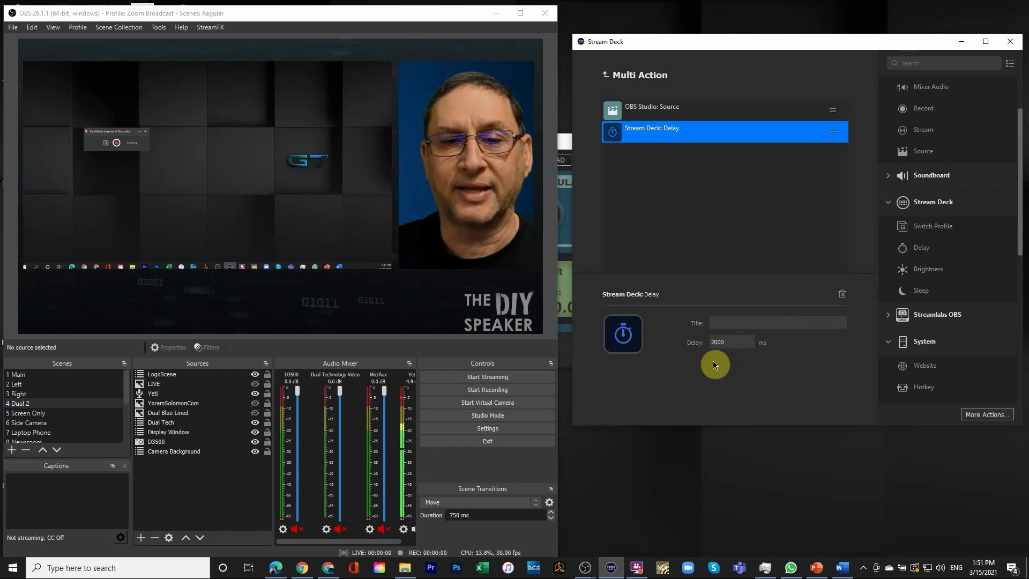
click(734, 241)
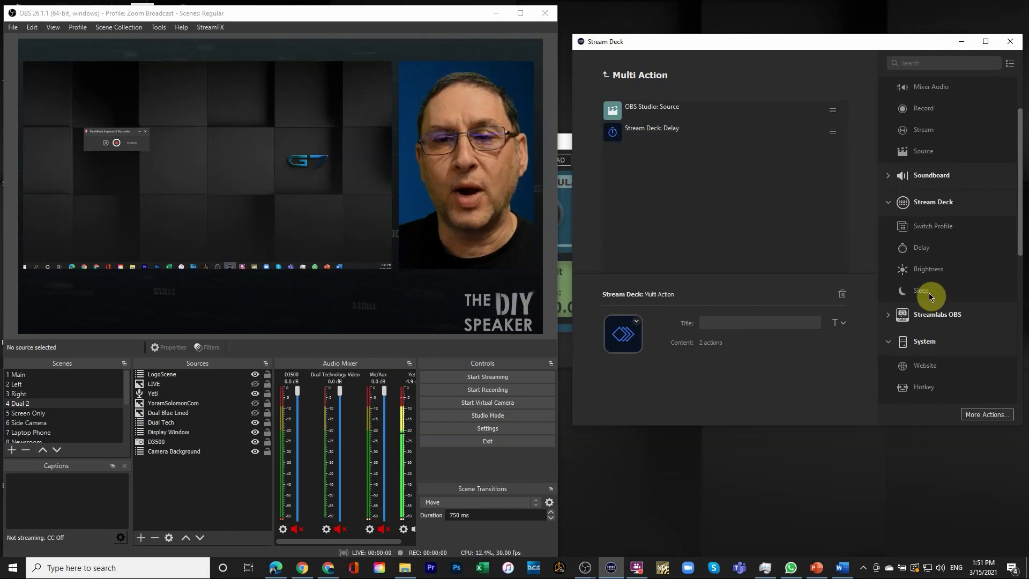
Step: Add a second OBS Source step after the delay that deactivates LogoScene
drag(920, 153, 660, 157)
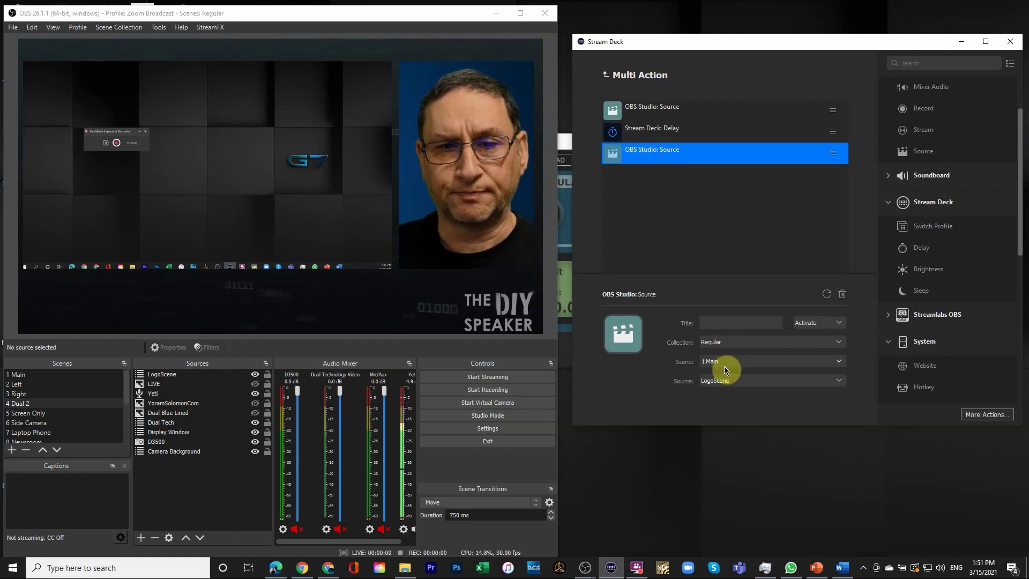
click(839, 324)
click(823, 349)
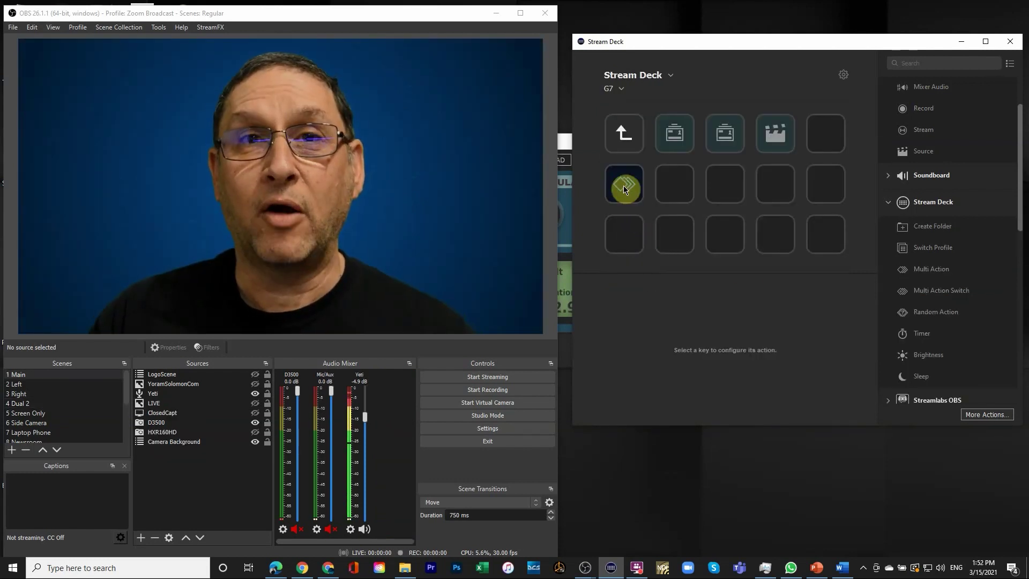
Step: Review the Multi Action's steps: activate LogoScene, 2000 ms delay, deactivate LogoScene, then return to the grid
click(622, 185)
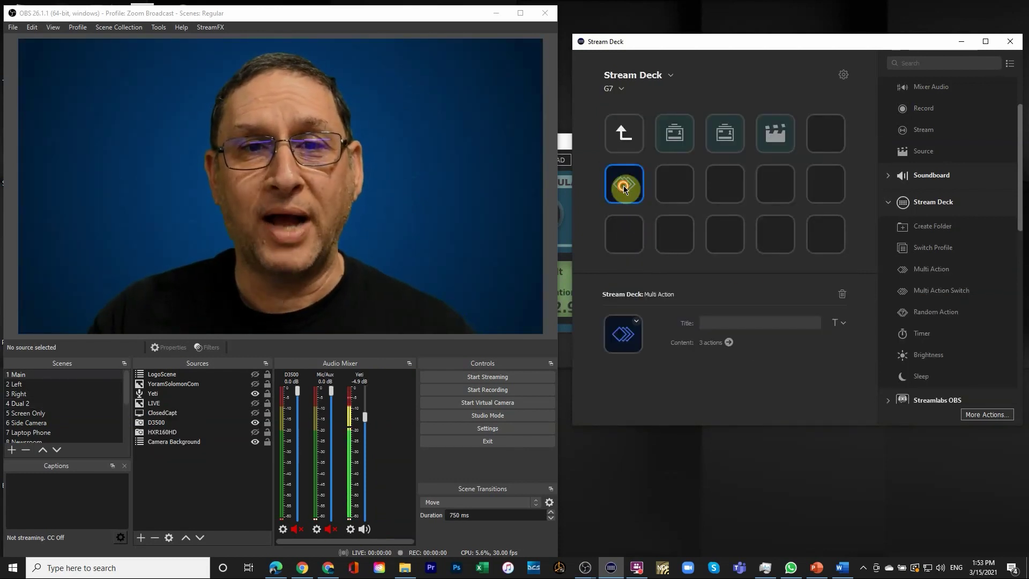
double_click(623, 185)
click(621, 112)
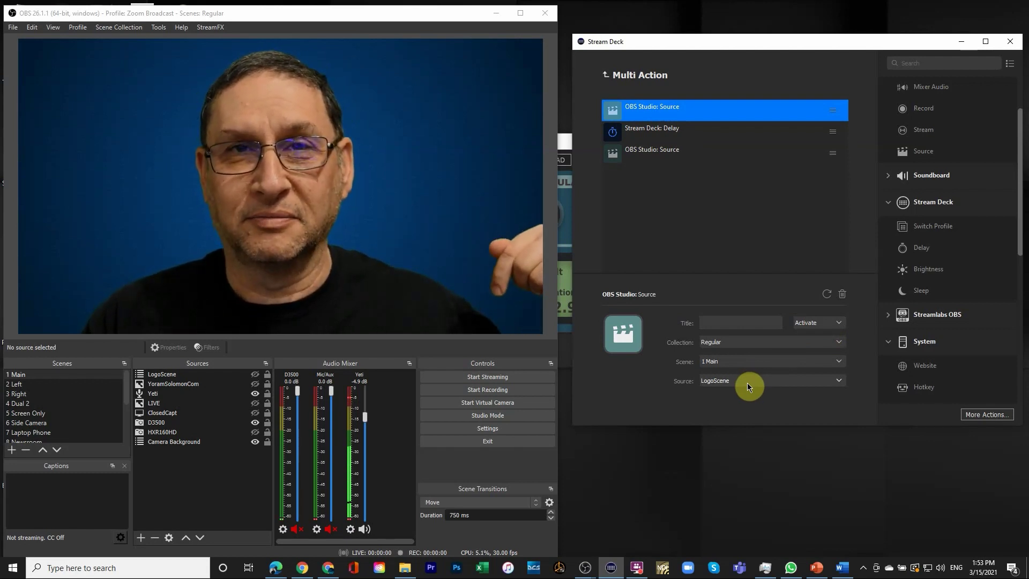
click(661, 132)
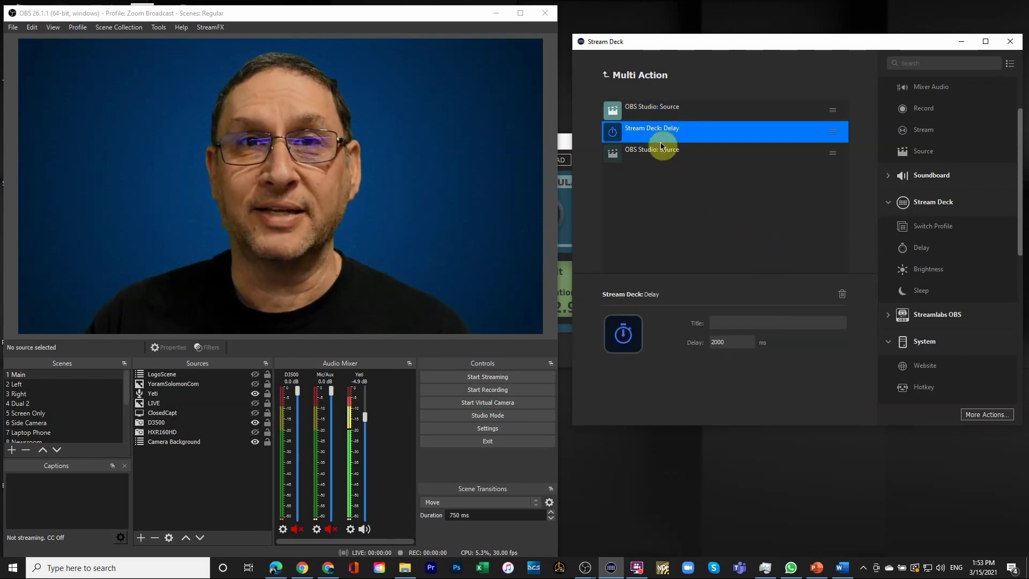
click(661, 153)
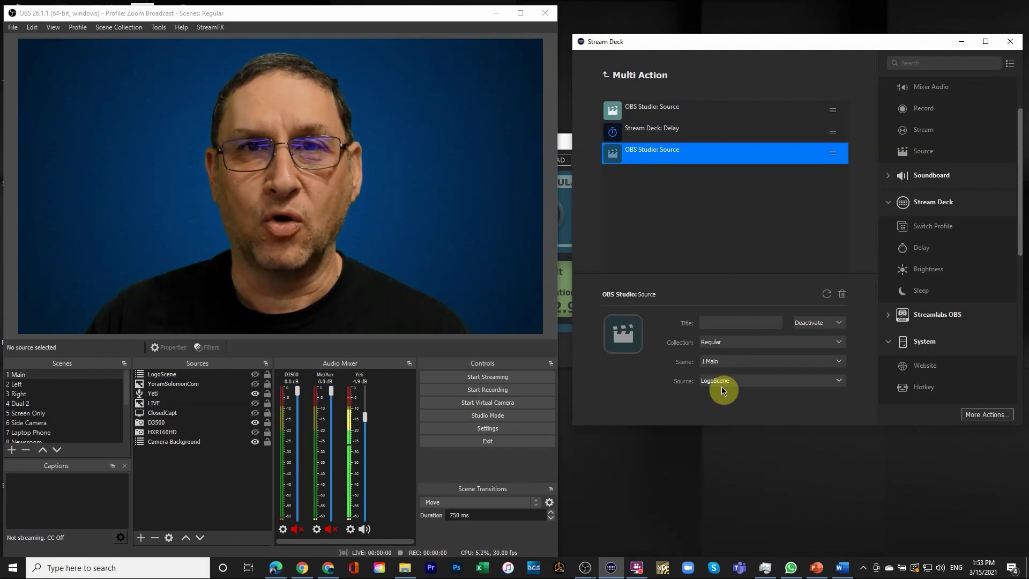
click(660, 209)
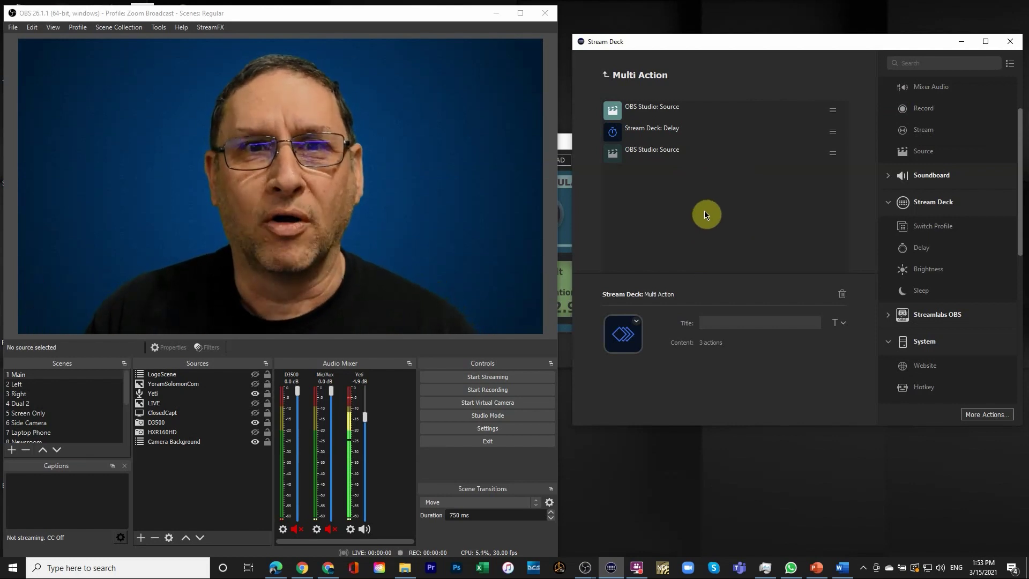
click(624, 79)
Step: Place a Multi Action Switch on the empty key beside the Multi Action key
click(624, 184)
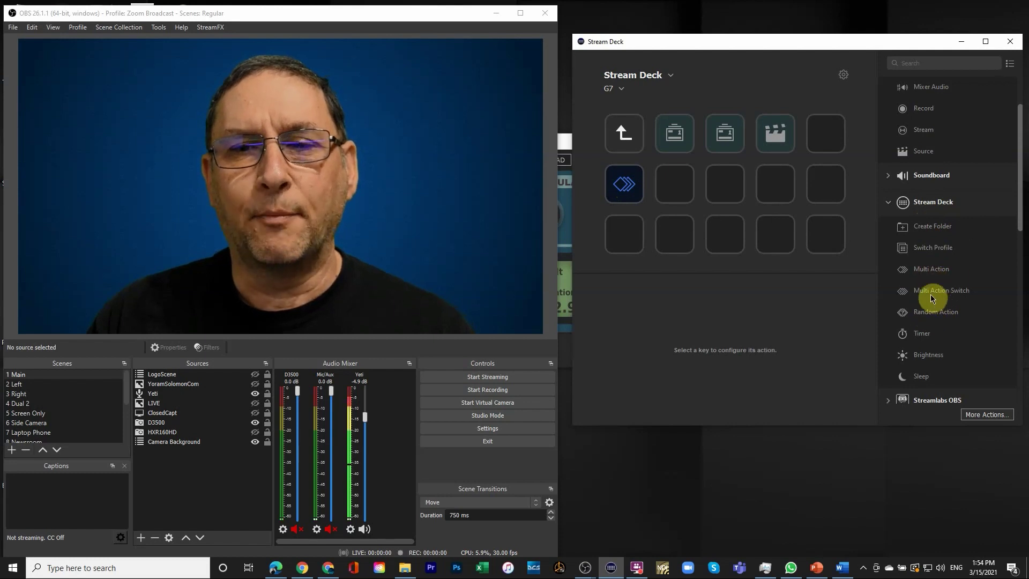
drag(929, 292, 675, 189)
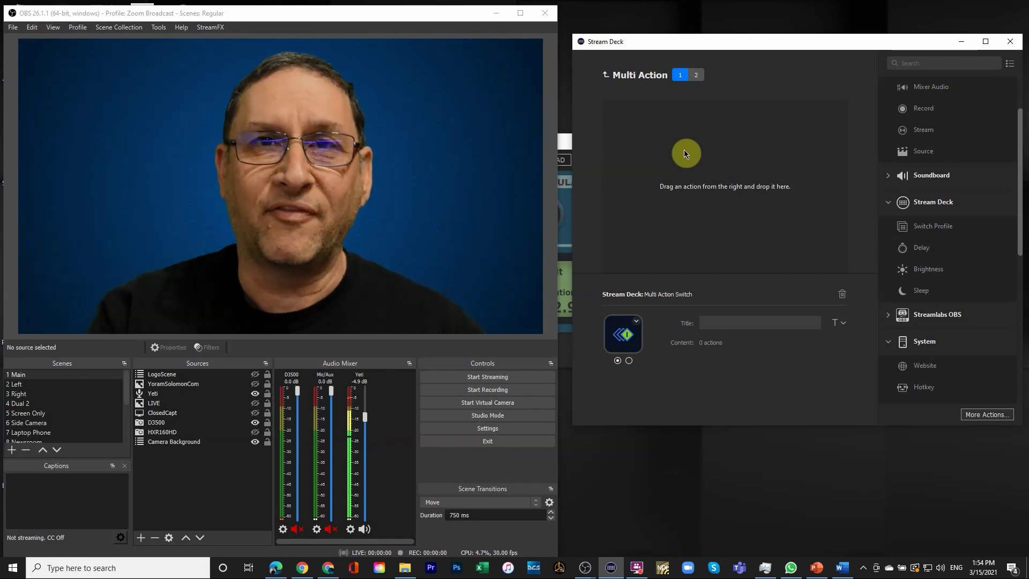
click(628, 360)
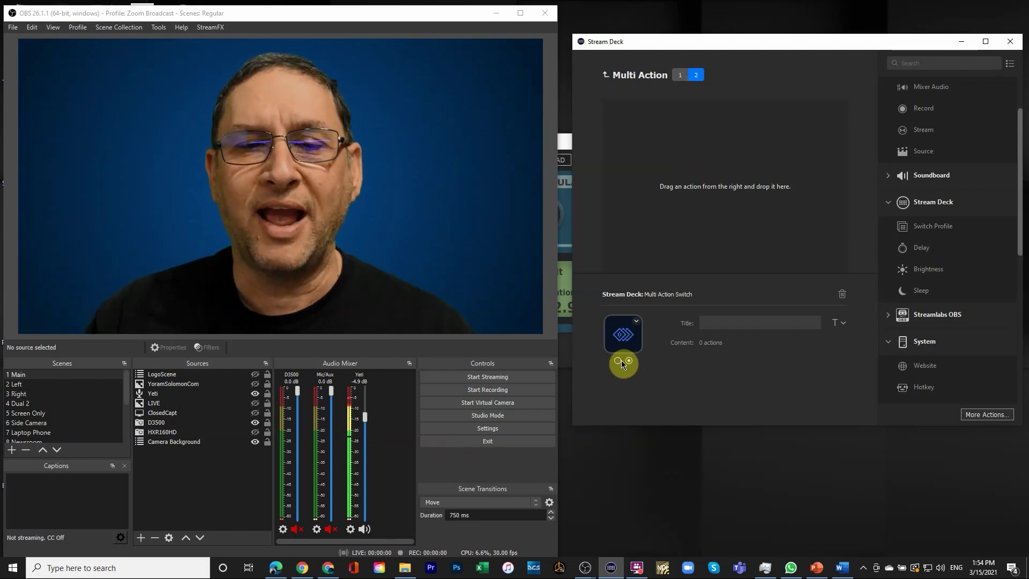
click(617, 360)
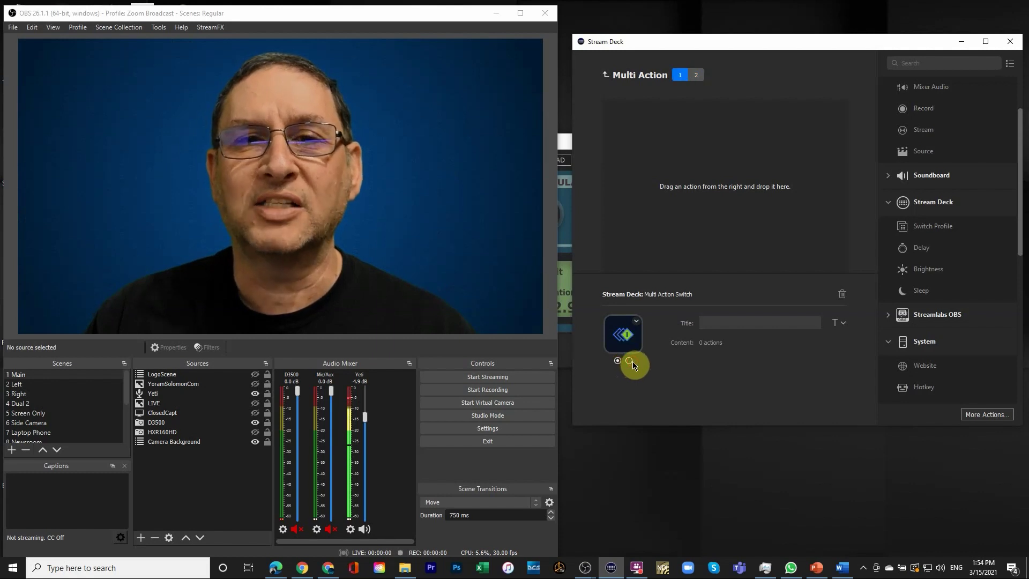
click(628, 362)
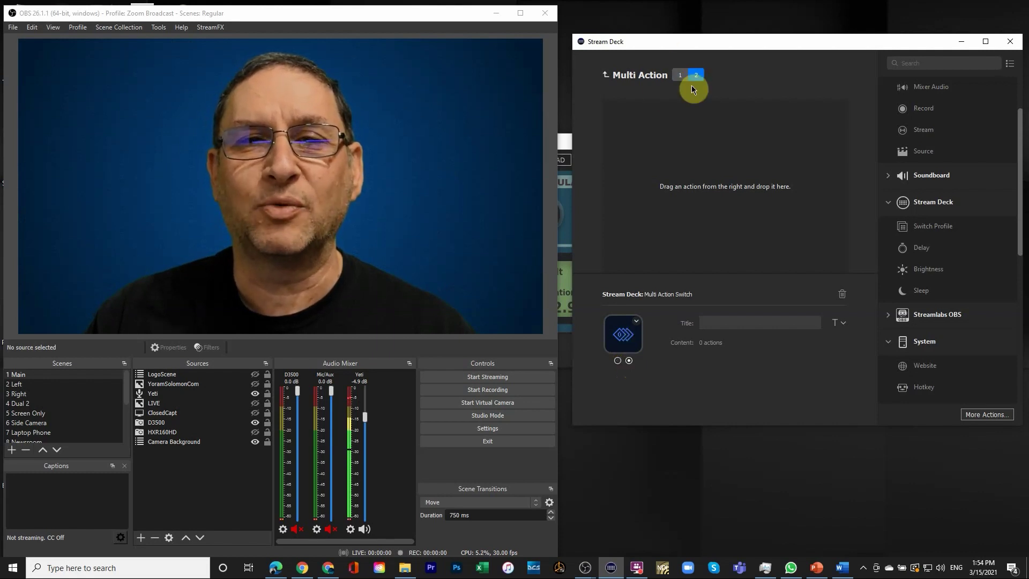
click(680, 75)
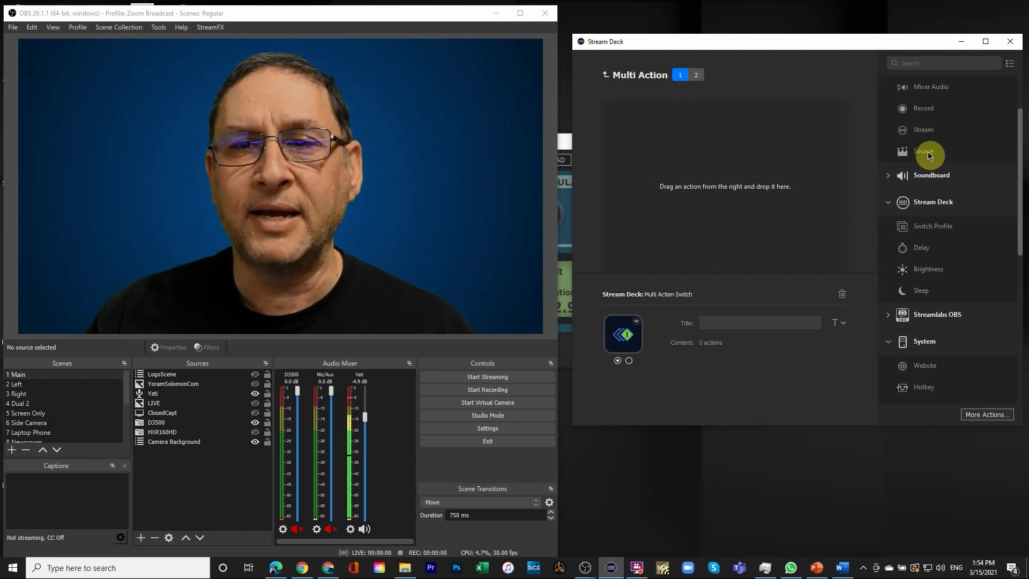
Step: Add two OBS Source steps to state 1, the second targeting the LIVE source
drag(928, 152, 643, 125)
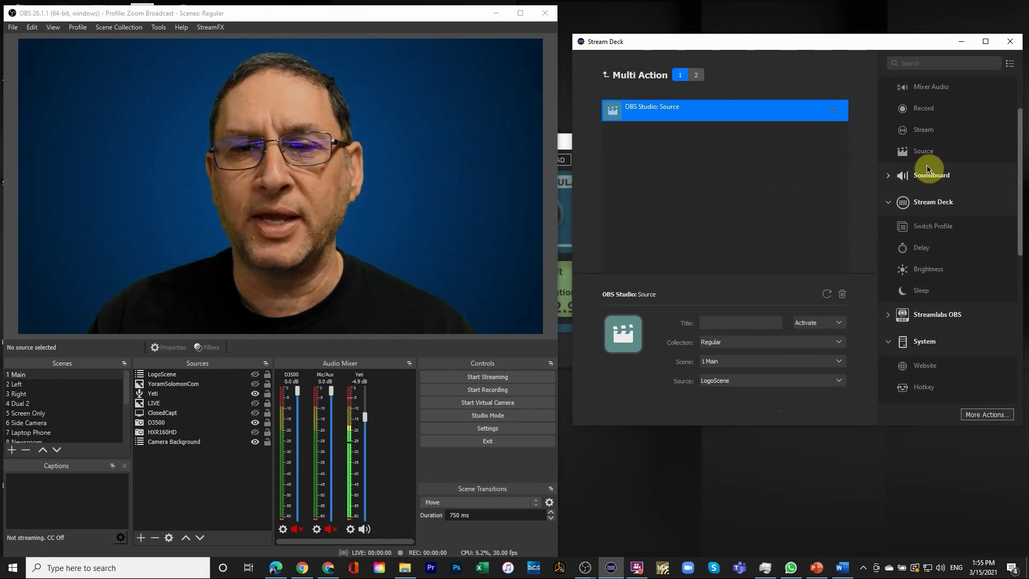
drag(927, 152, 746, 153)
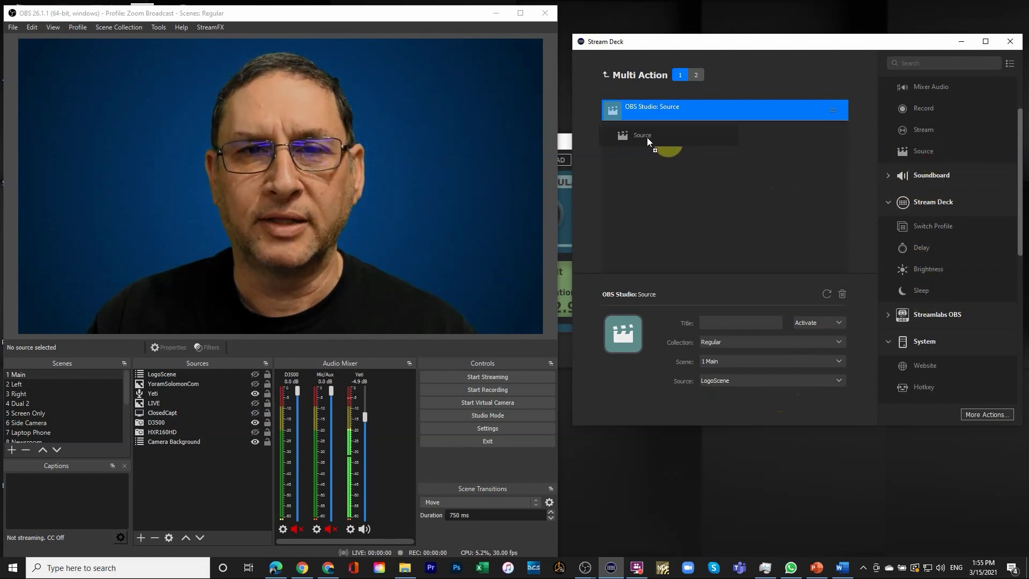
drag(647, 139, 647, 140)
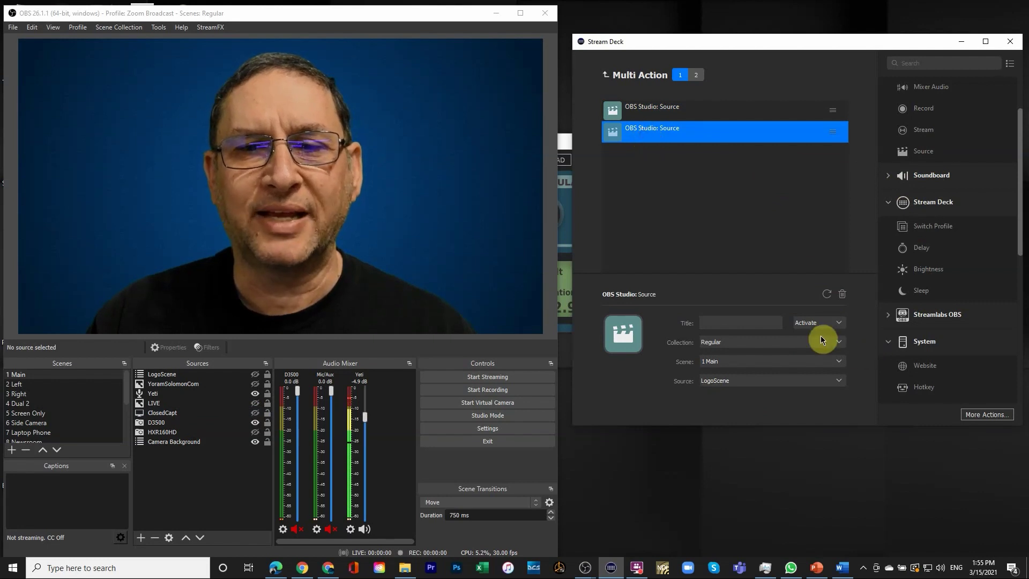
click(776, 380)
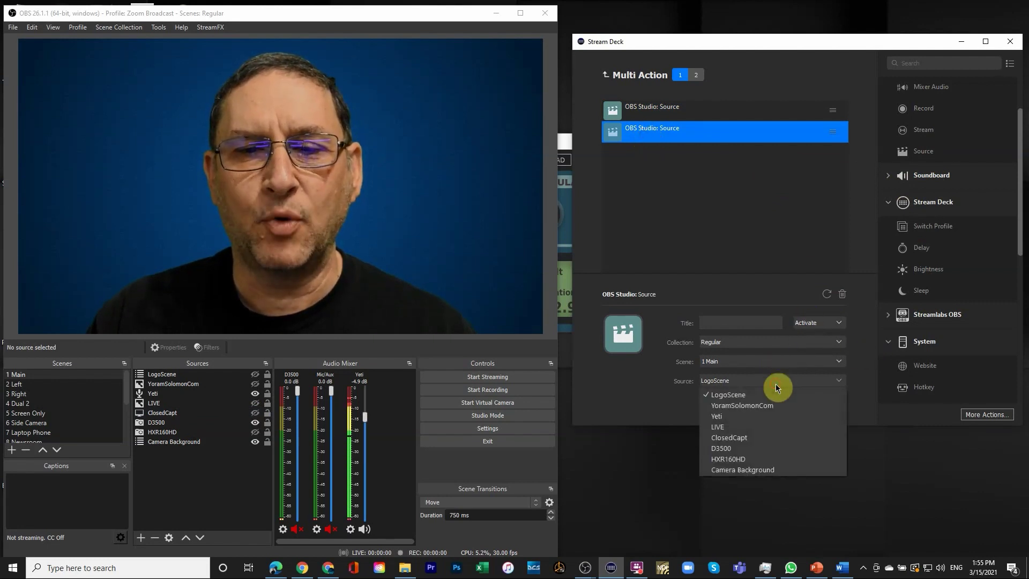
click(765, 428)
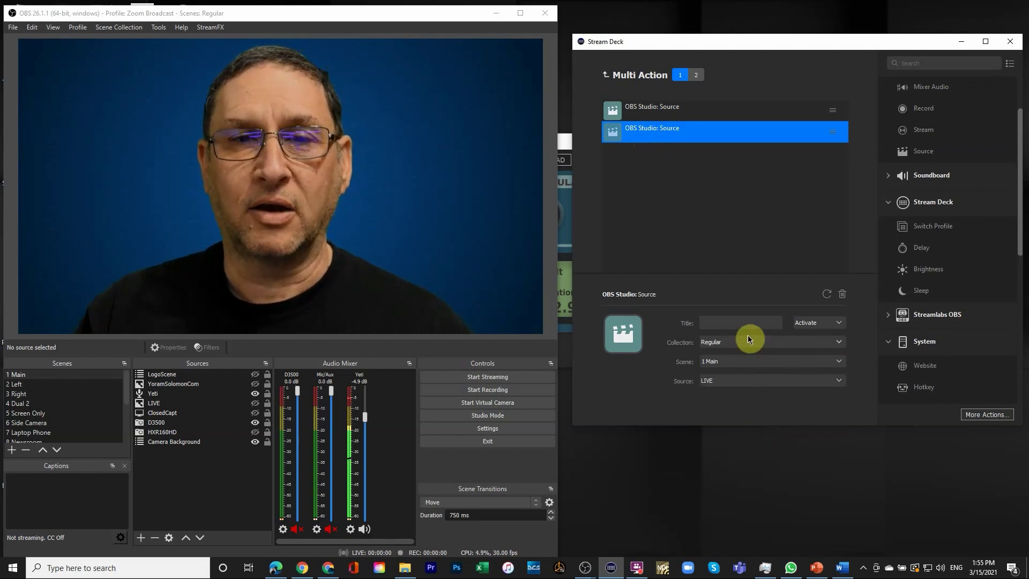
Step: Add a third Source step that deactivates YoramSolomonCom
drag(919, 152, 766, 177)
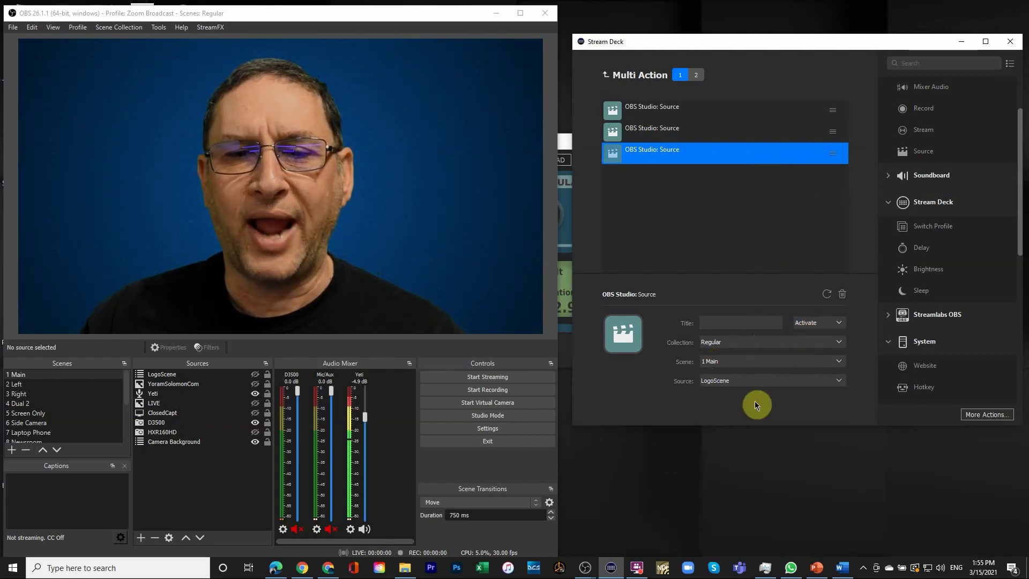
click(838, 322)
click(824, 347)
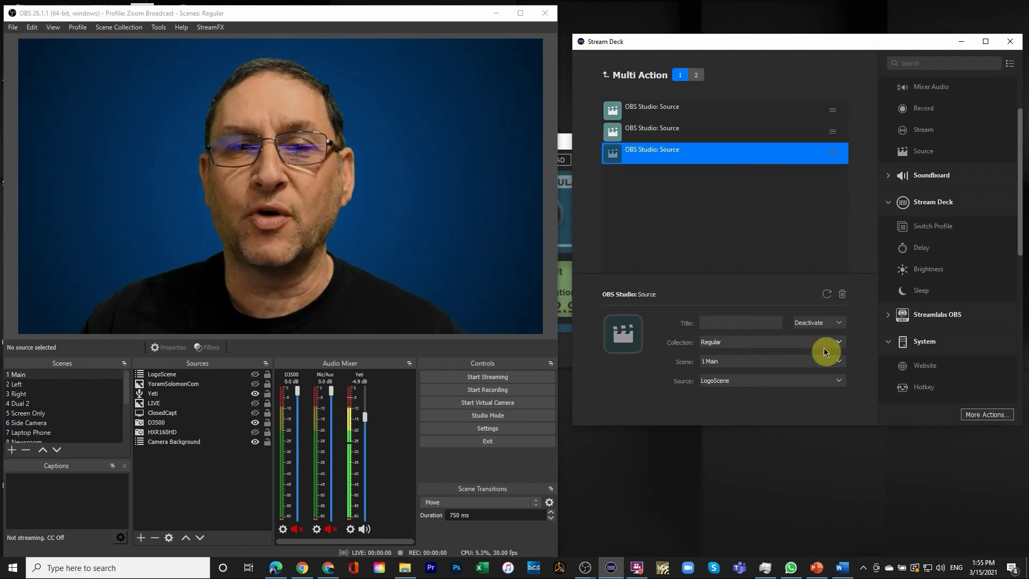
click(750, 381)
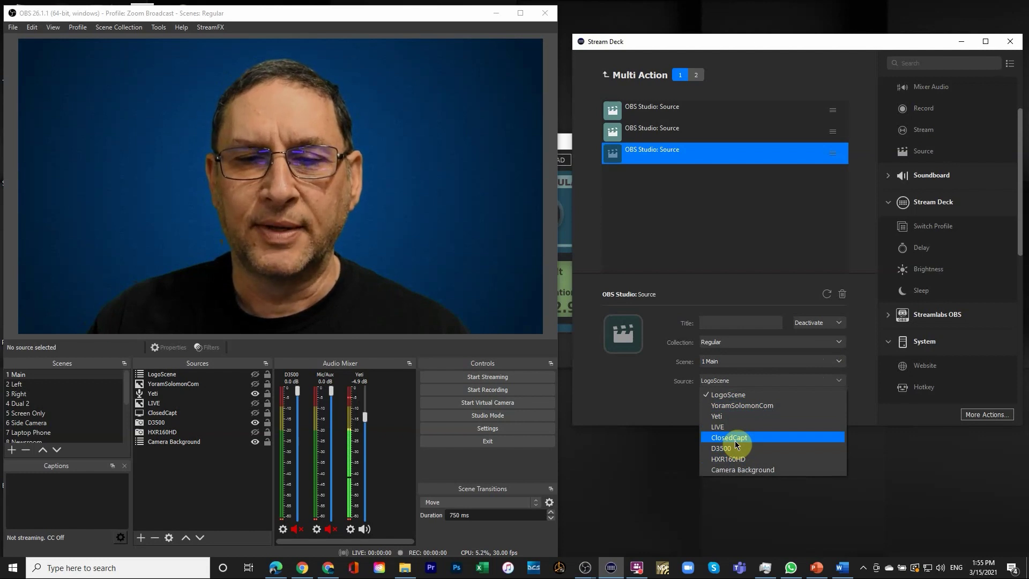
click(735, 406)
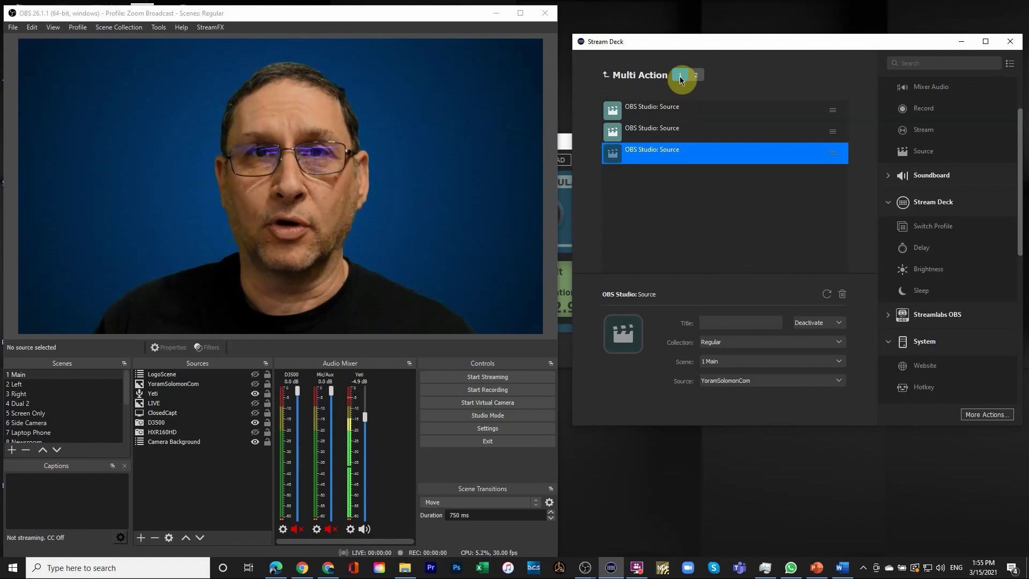
Step: Check each of the three Source steps, then switch to state 2
click(654, 109)
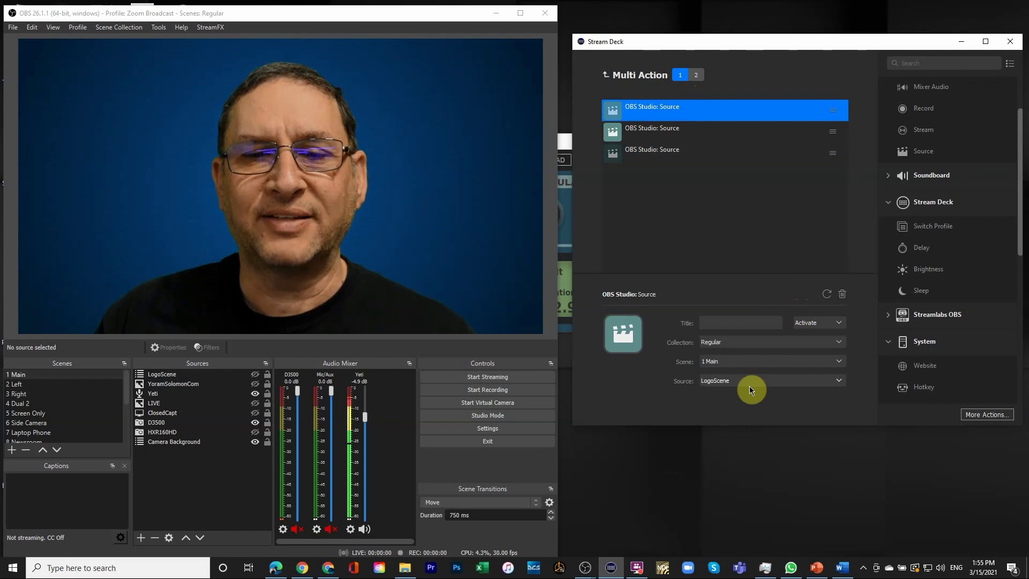
click(652, 135)
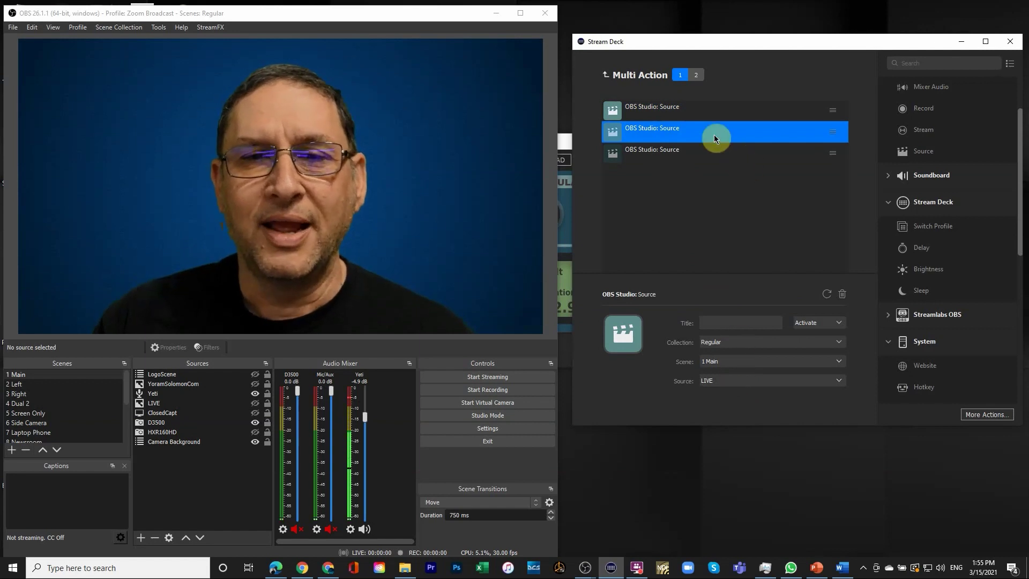
click(673, 152)
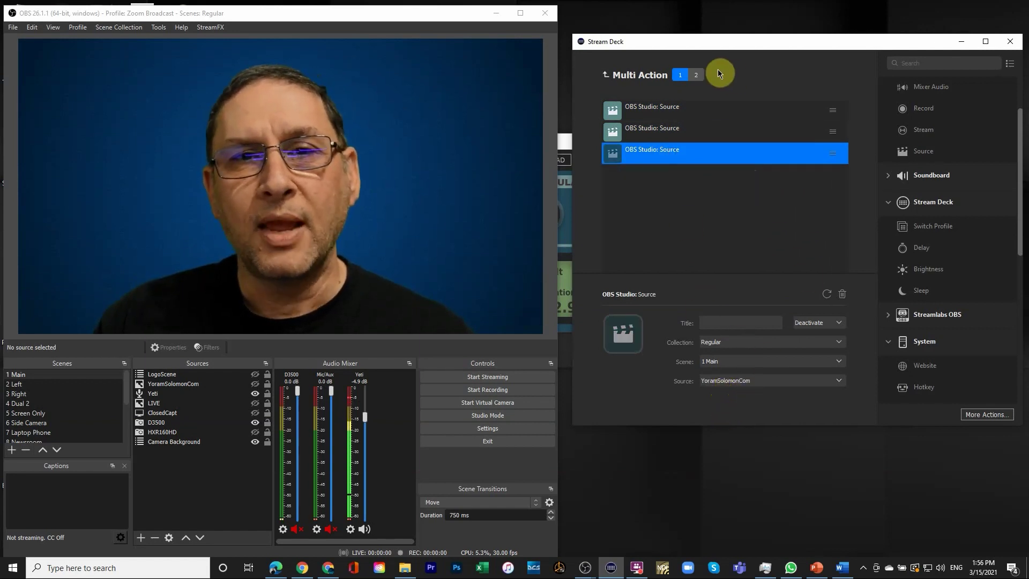
click(700, 75)
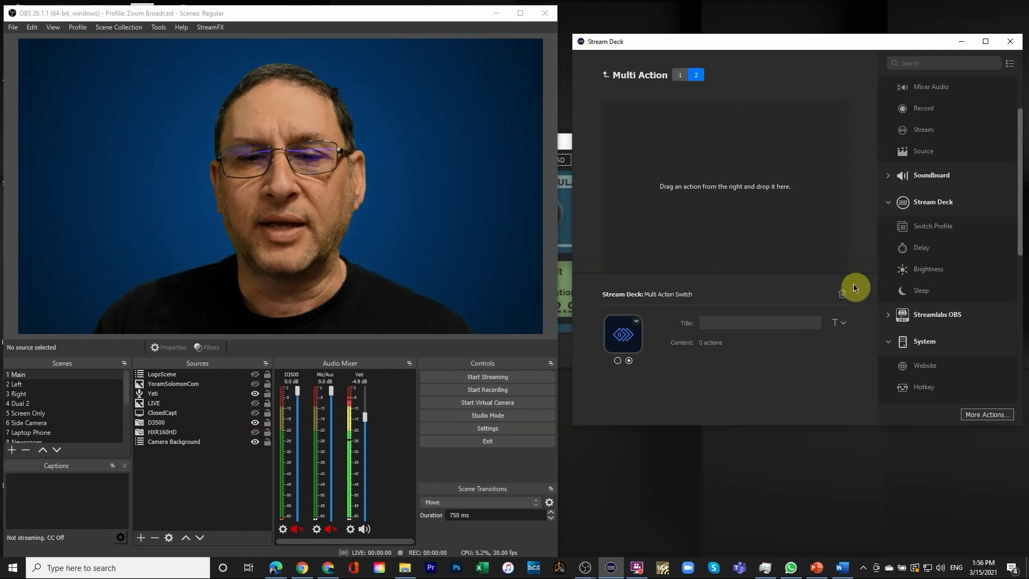
Step: Add two Source actions to state 2 that deactivate LogoScene and LIVE
drag(910, 150, 692, 120)
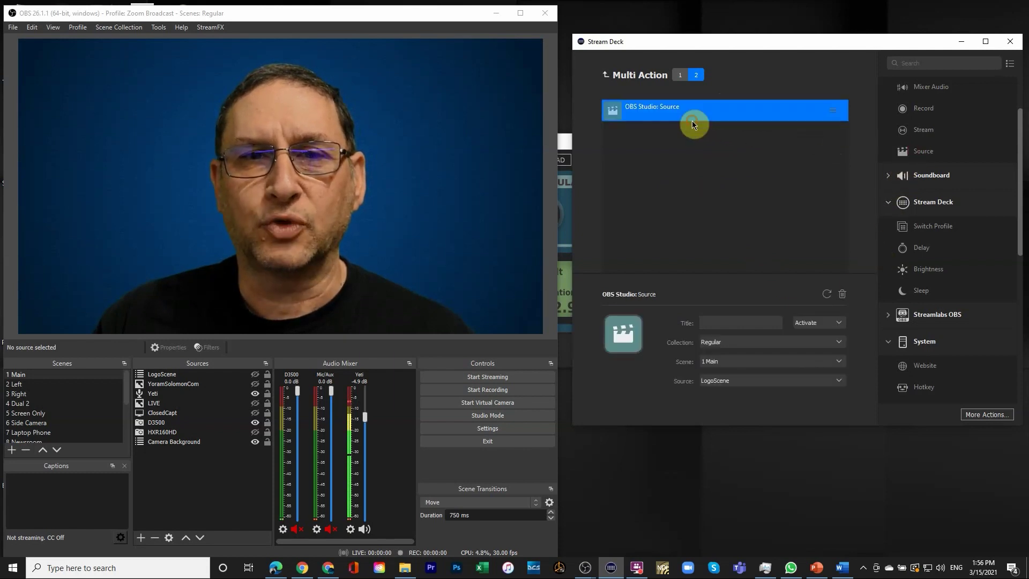
click(839, 321)
click(827, 348)
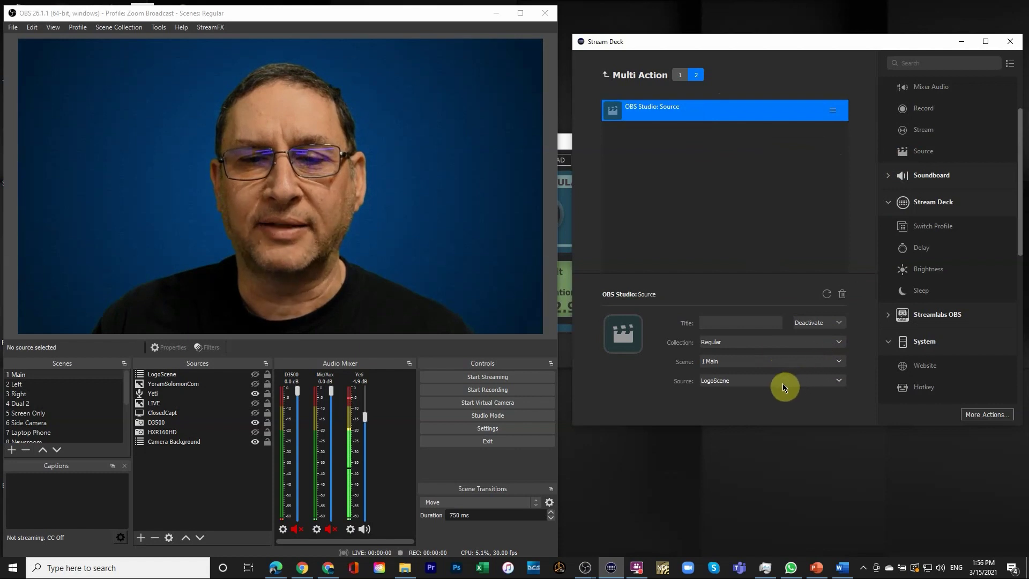
drag(911, 150, 728, 149)
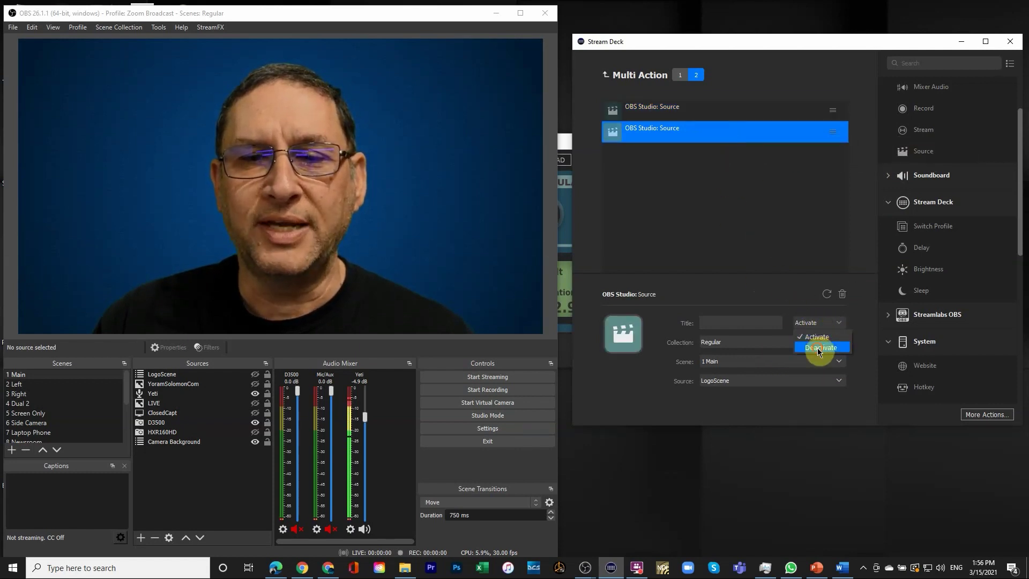
click(818, 348)
click(744, 380)
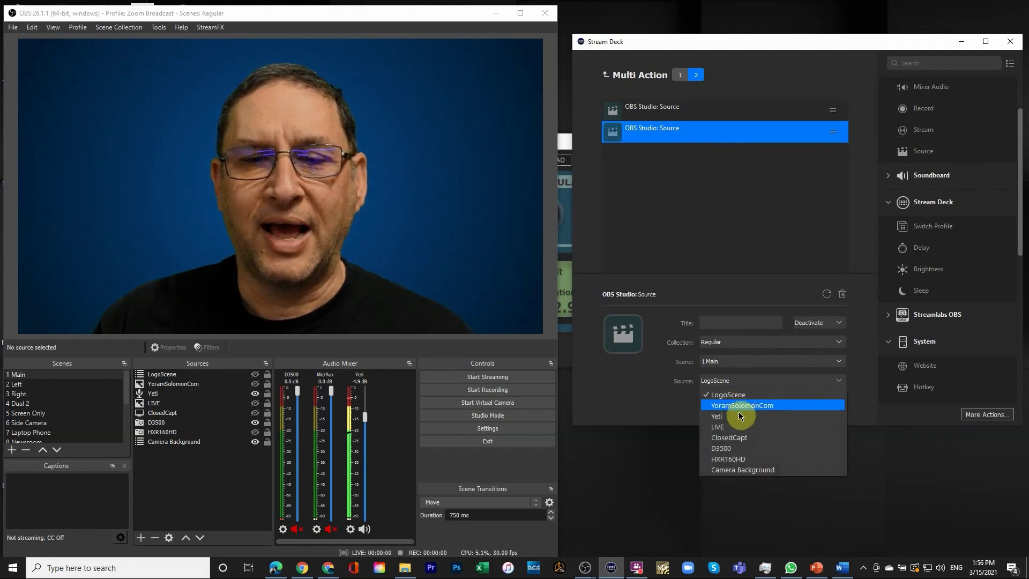
click(742, 427)
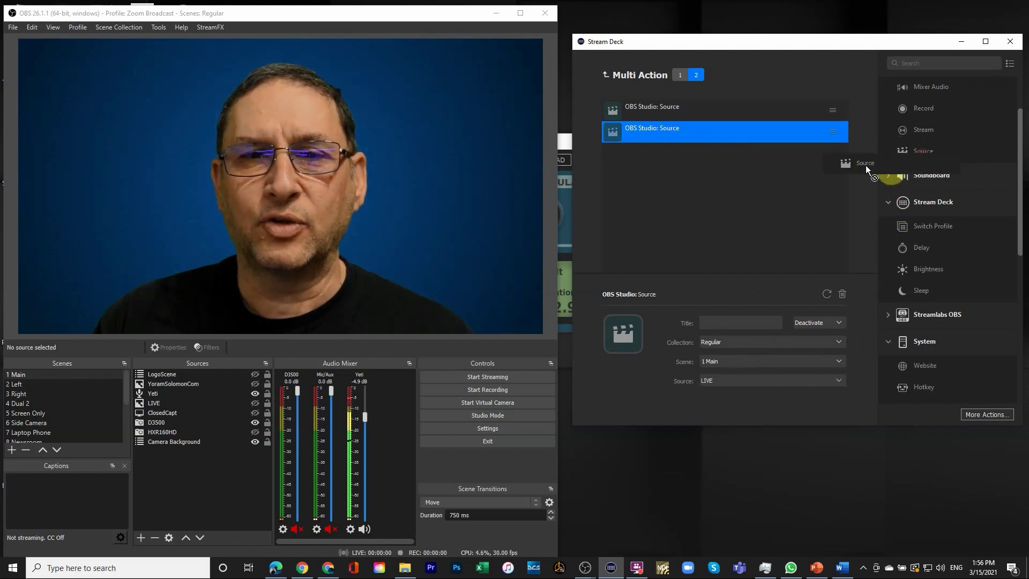
Step: Add a third Source action activating YoramSolomonCom and return to the main key grid
drag(866, 165, 795, 177)
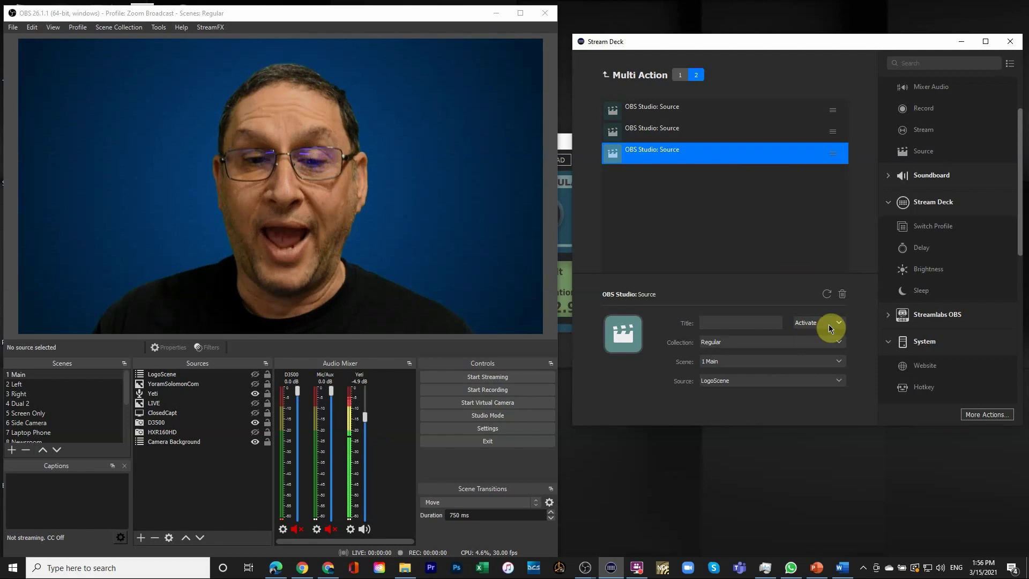
click(758, 380)
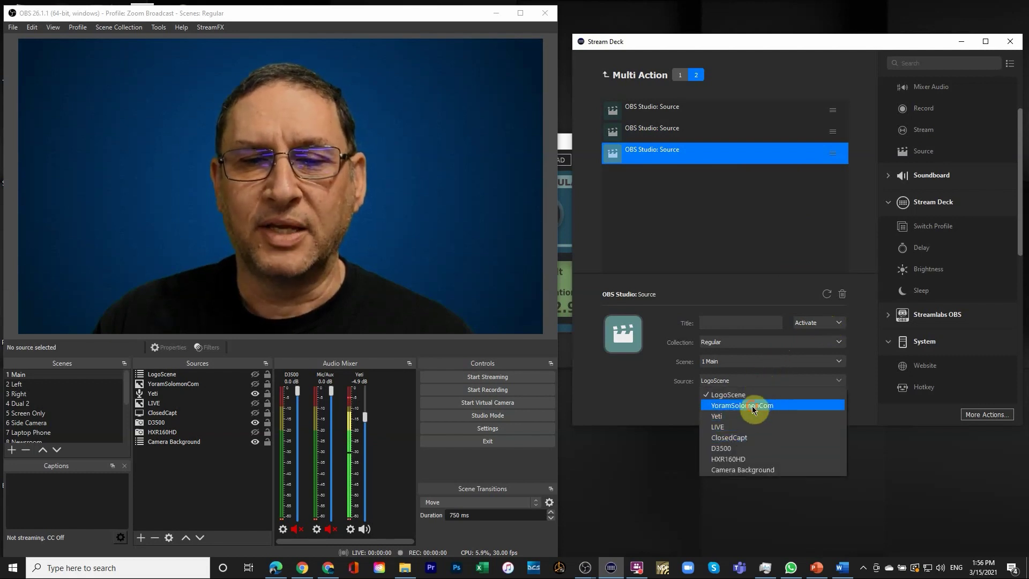
click(751, 406)
click(694, 243)
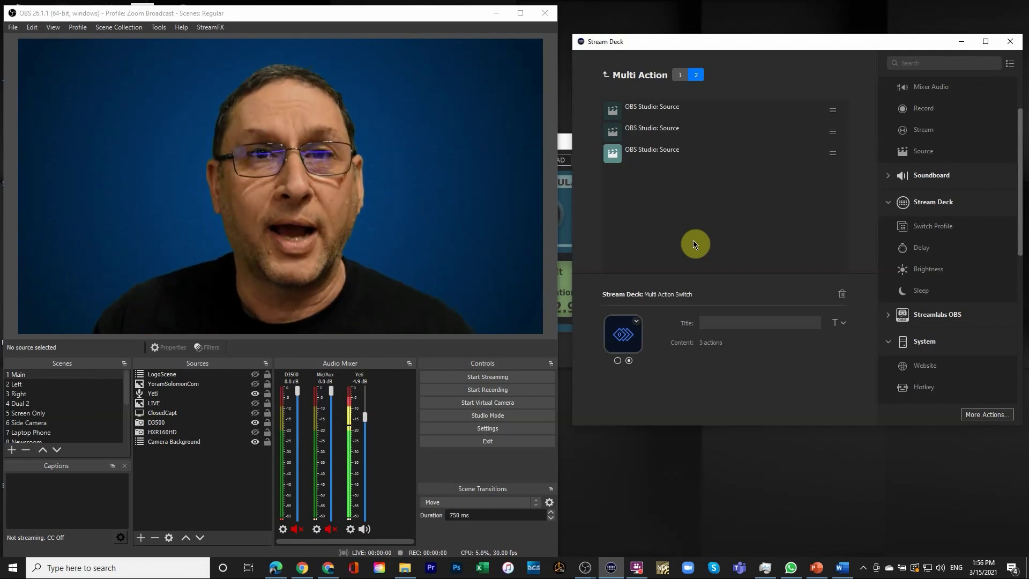
click(609, 76)
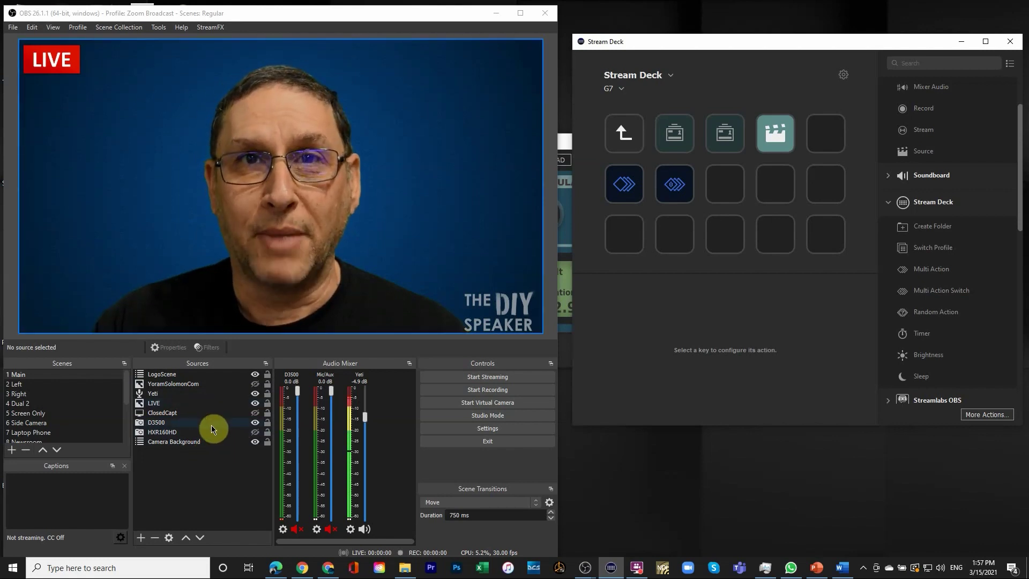
Step: In OBS, hide the LogoScene and LIVE sources and show the YoramSolomonCom overlay
click(254, 374)
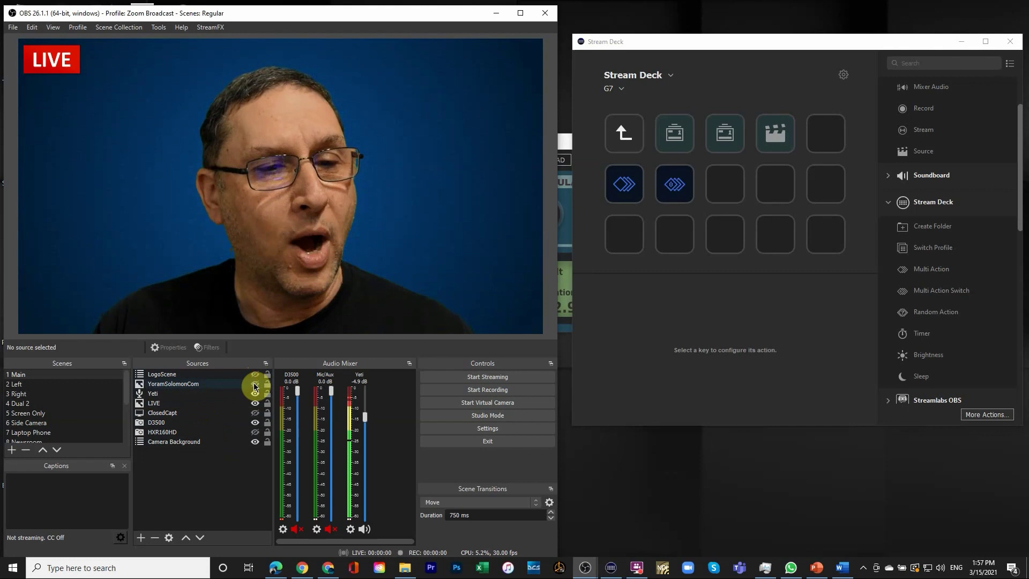
click(255, 384)
click(256, 403)
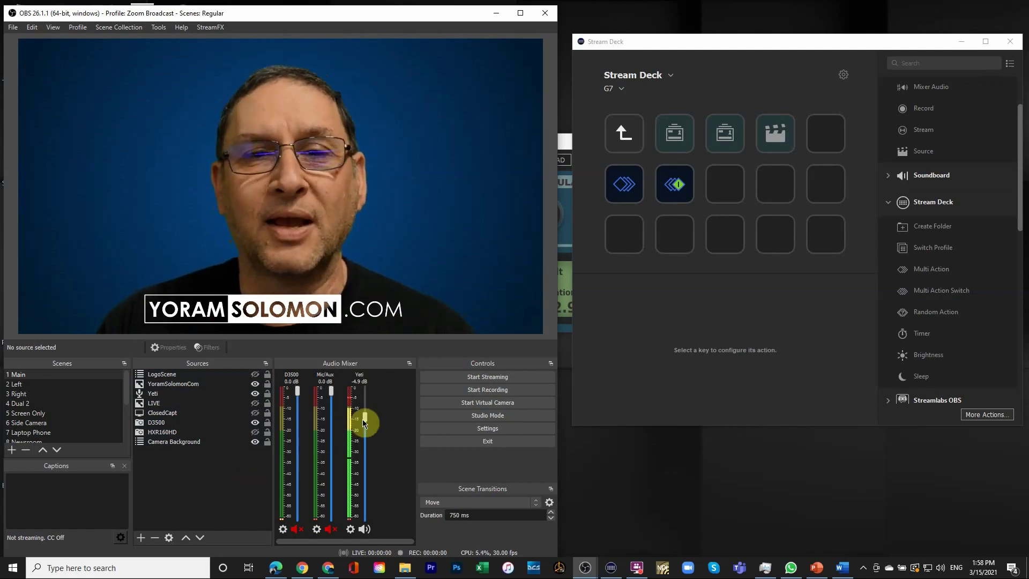
double_click(671, 193)
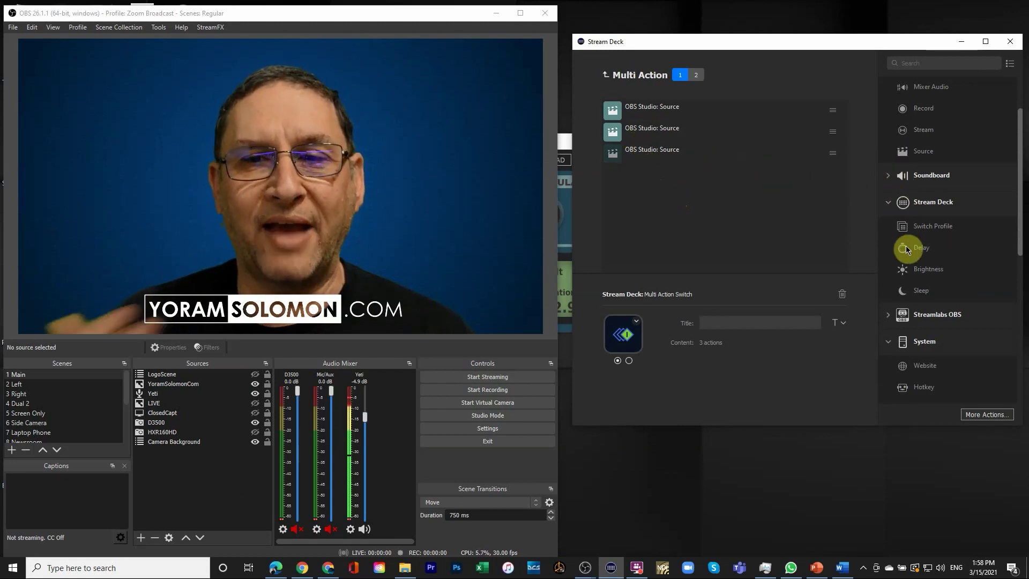
Step: Insert a Delay step between actions 2 and 3 of state 1 and shorten its length to 2000 ms
drag(916, 248, 690, 145)
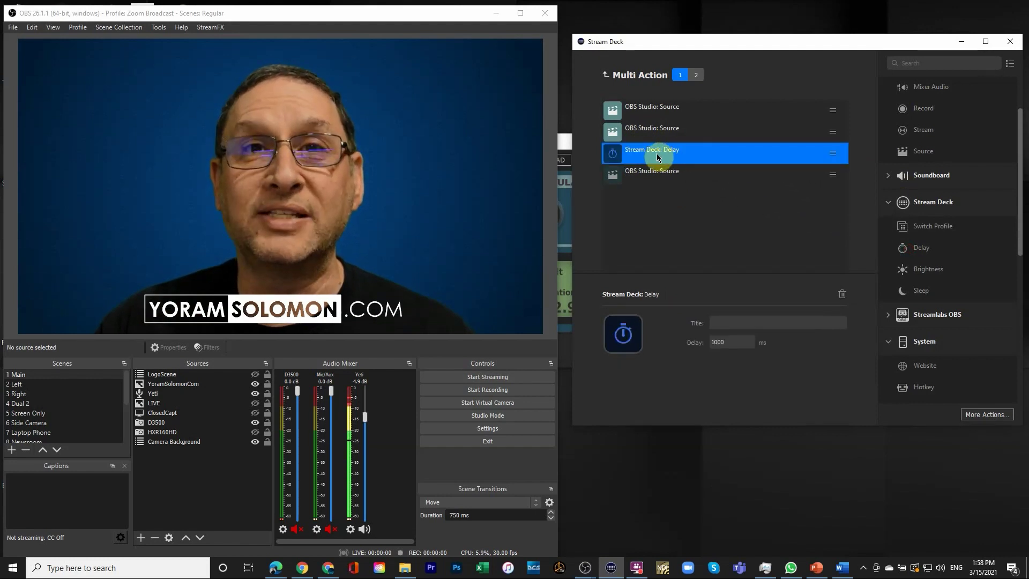
click(713, 341)
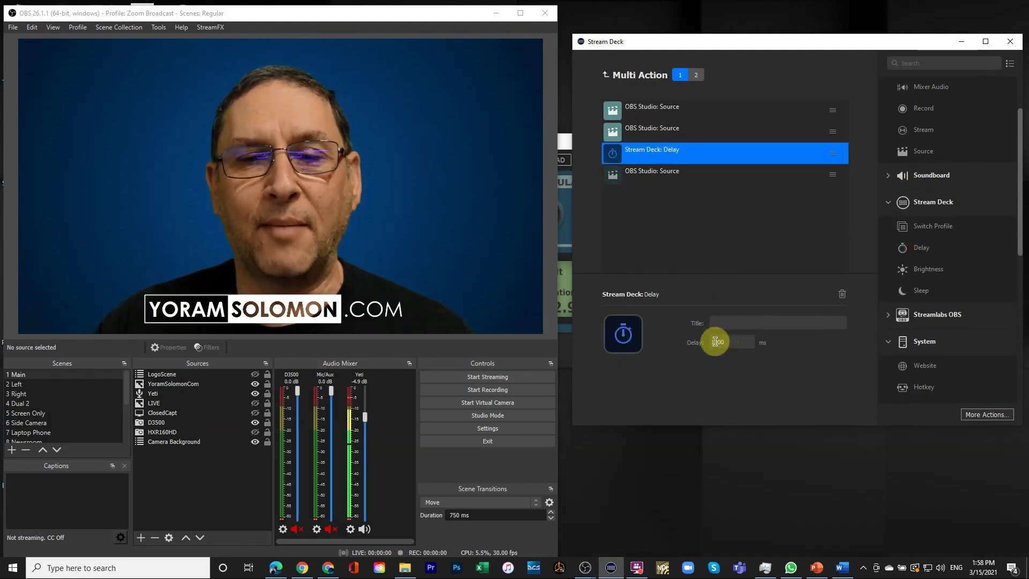
key(BackSpace)
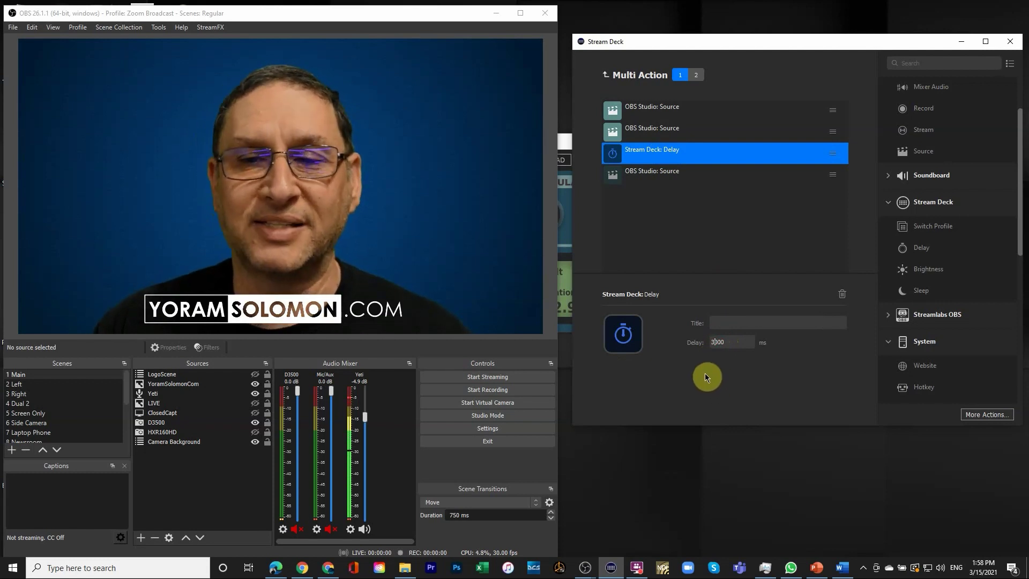
click(688, 250)
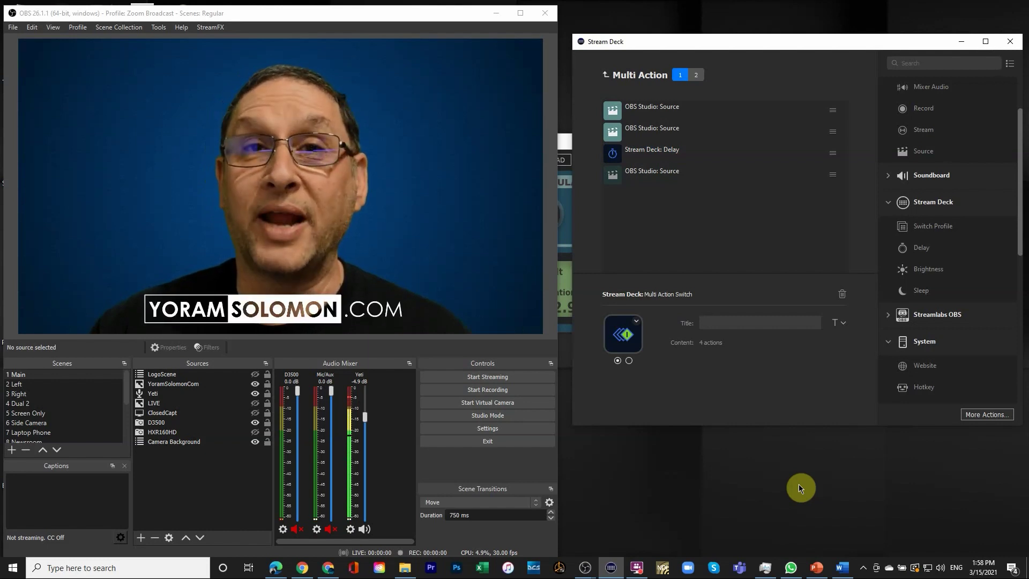
click(699, 76)
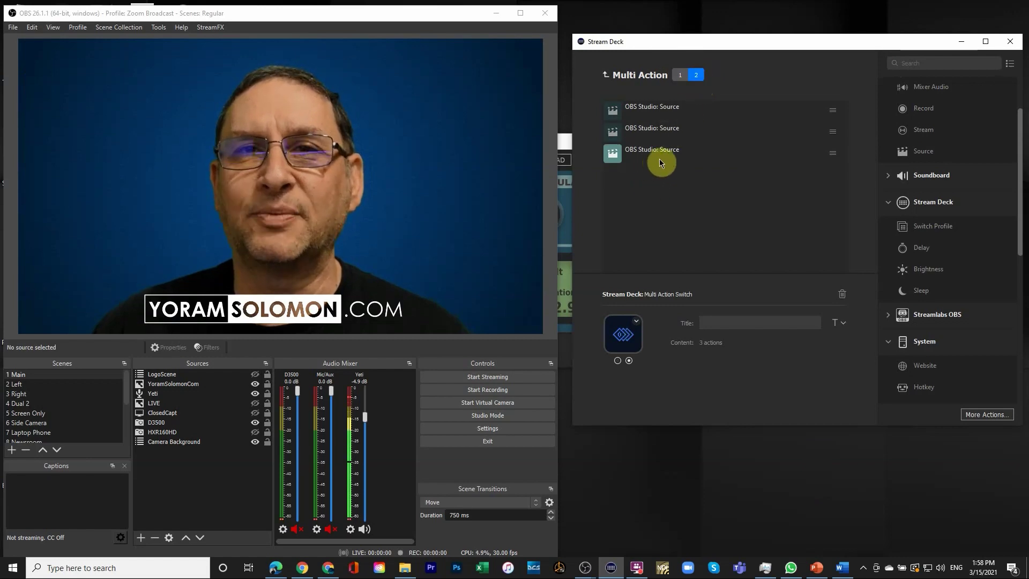